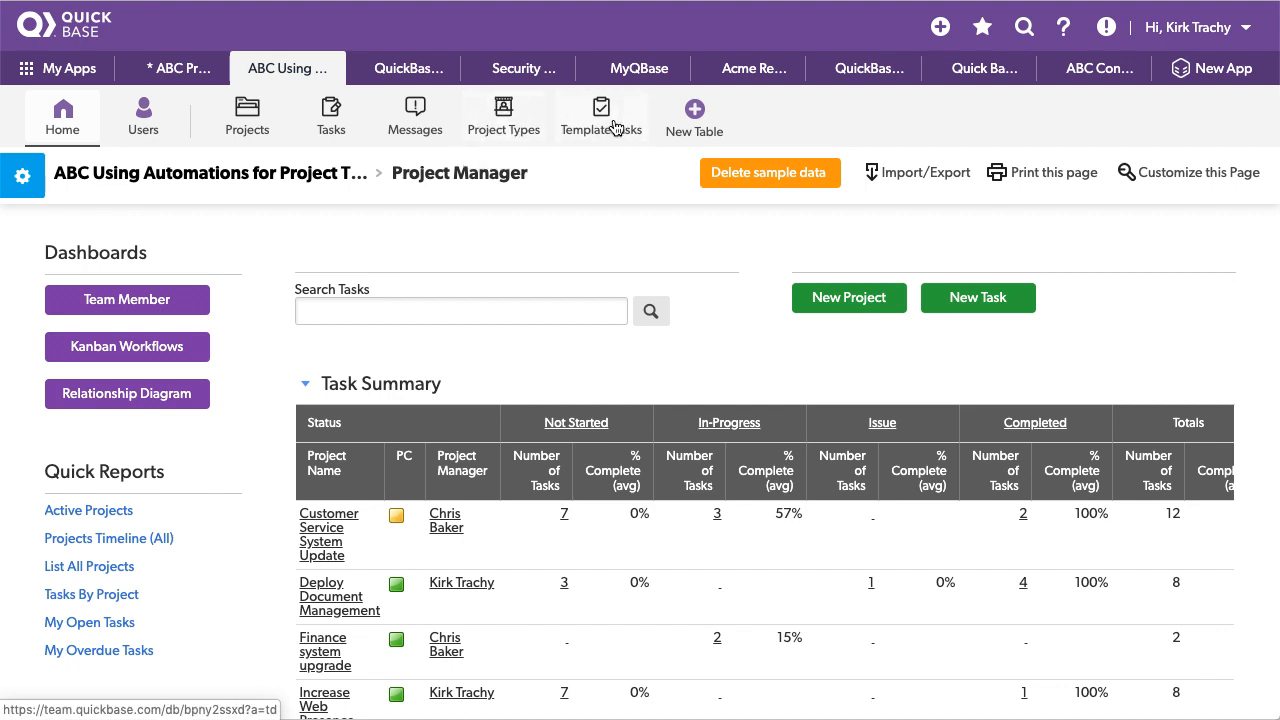
# Show the app's relationship diagram from its app management settings
pyautogui.click(22, 180)
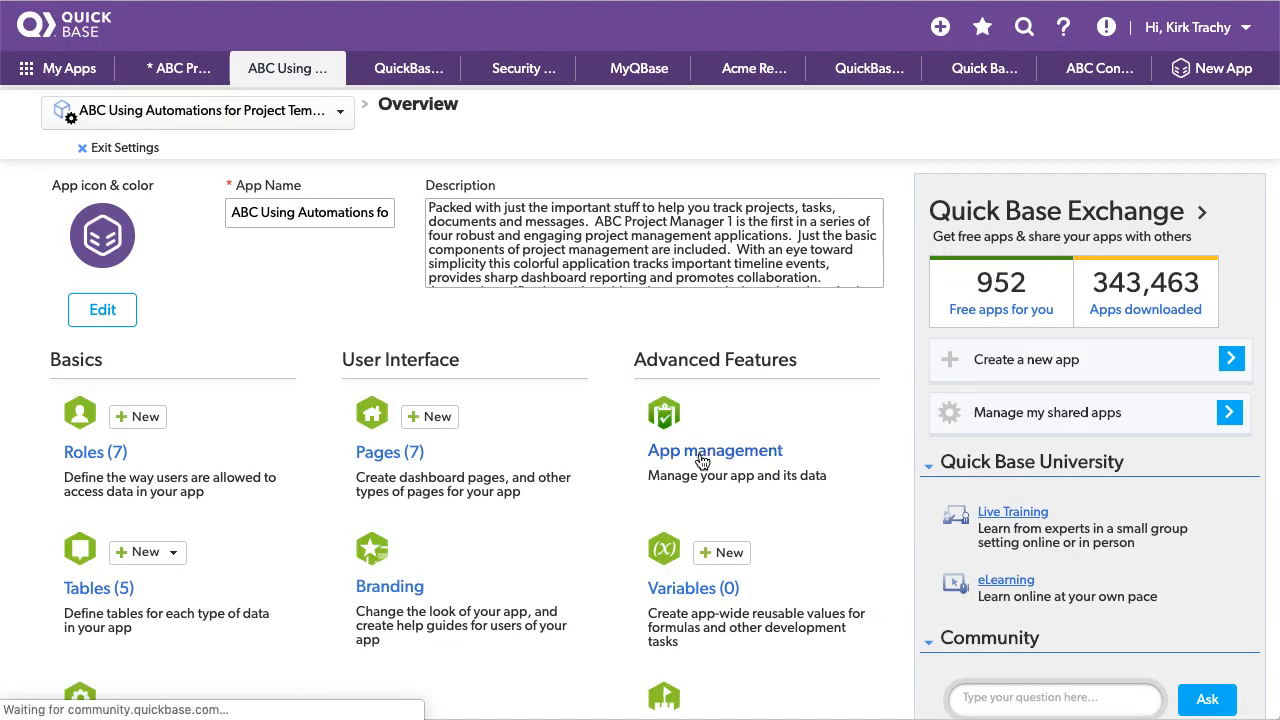
pyautogui.click(702, 458)
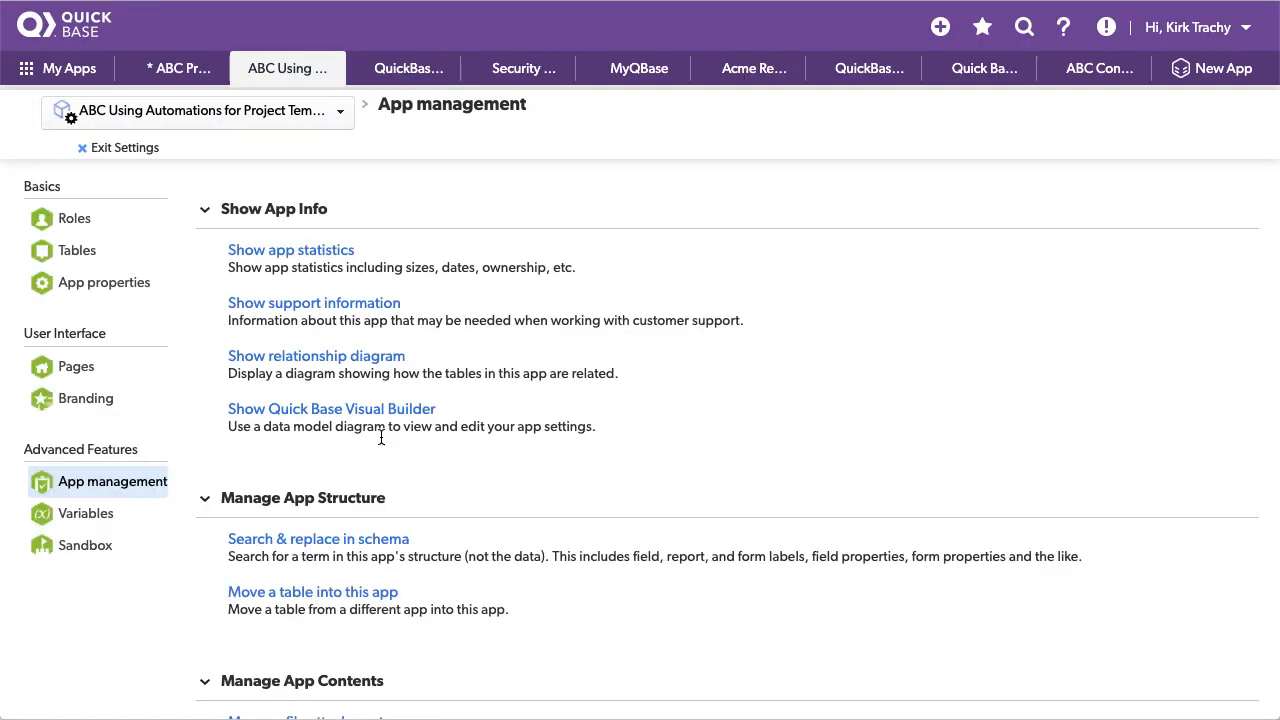
pyautogui.click(325, 358)
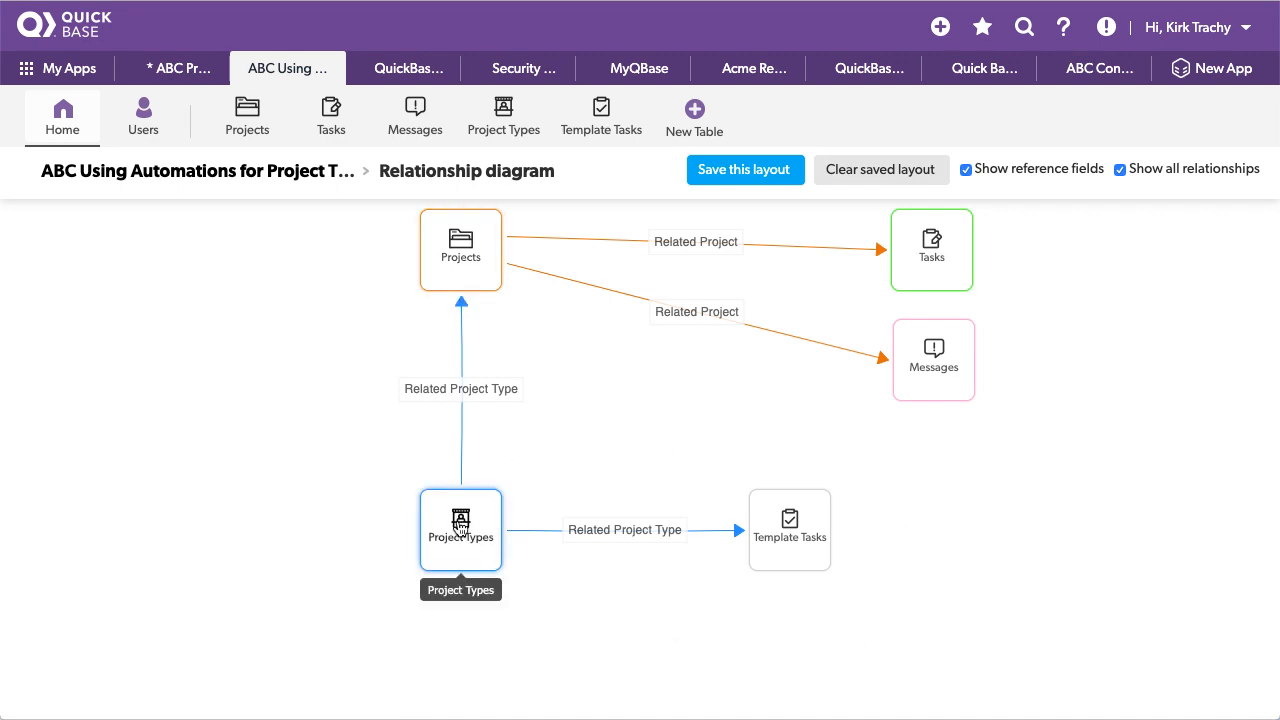
# Start a new project named 11, assign the first listed user as project manager, and set its status to In-Progress
pyautogui.click(257, 118)
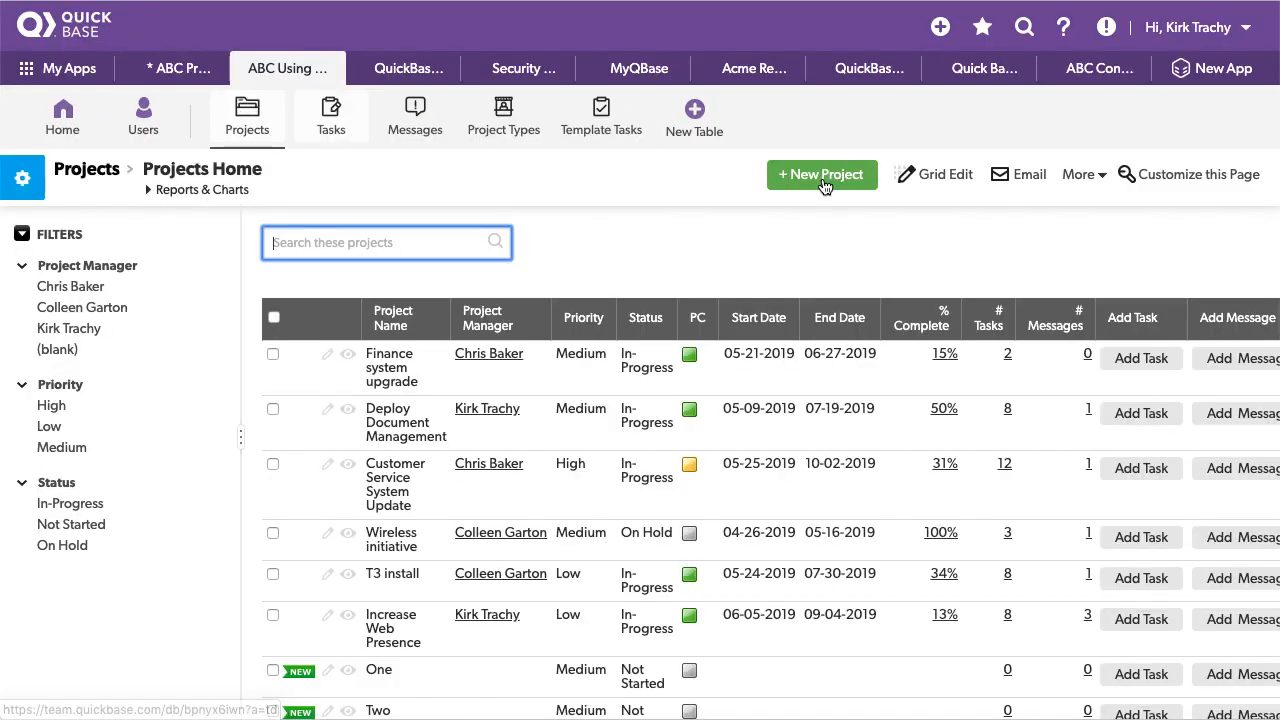
pyautogui.click(824, 180)
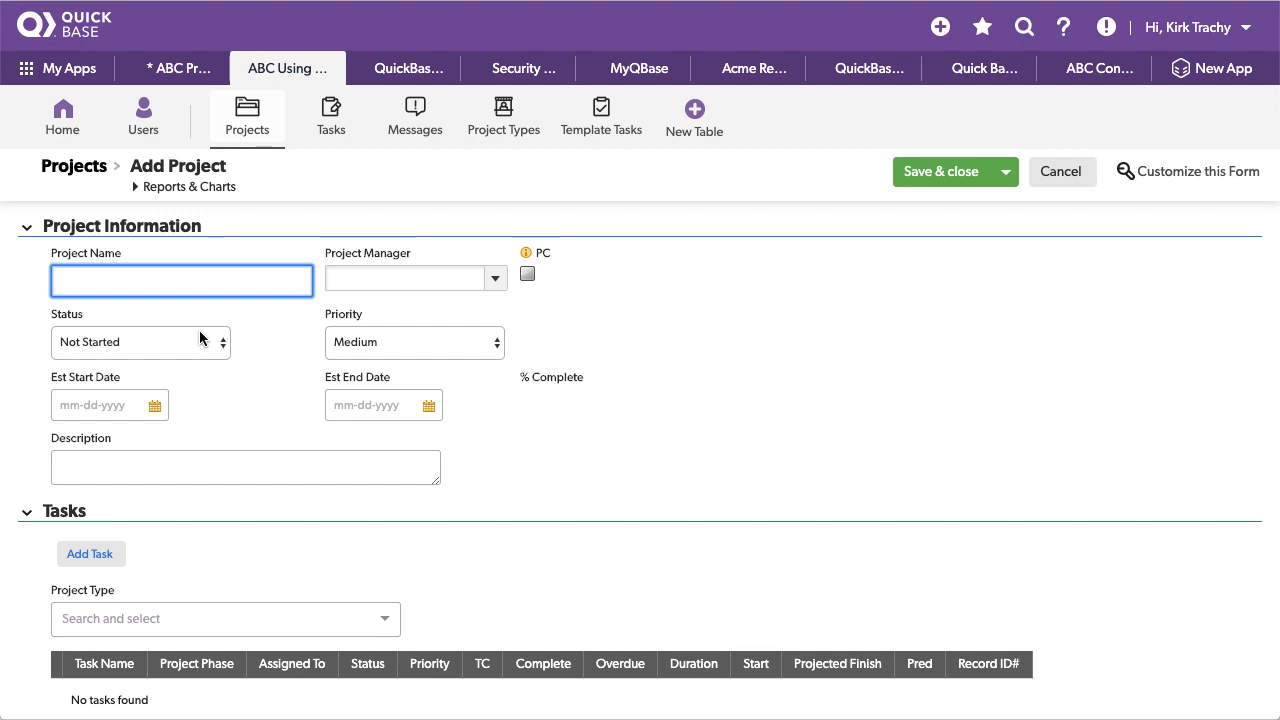
pyautogui.write('11')
pyautogui.click(418, 275)
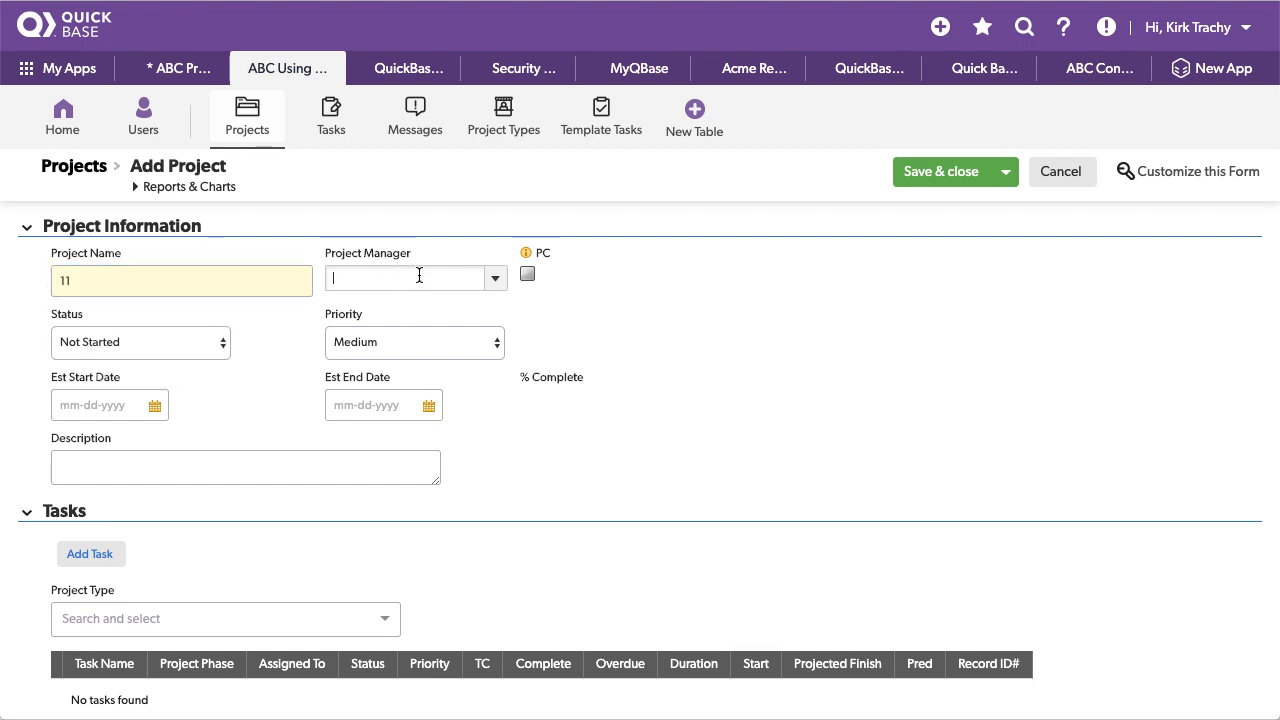
pyautogui.click(493, 282)
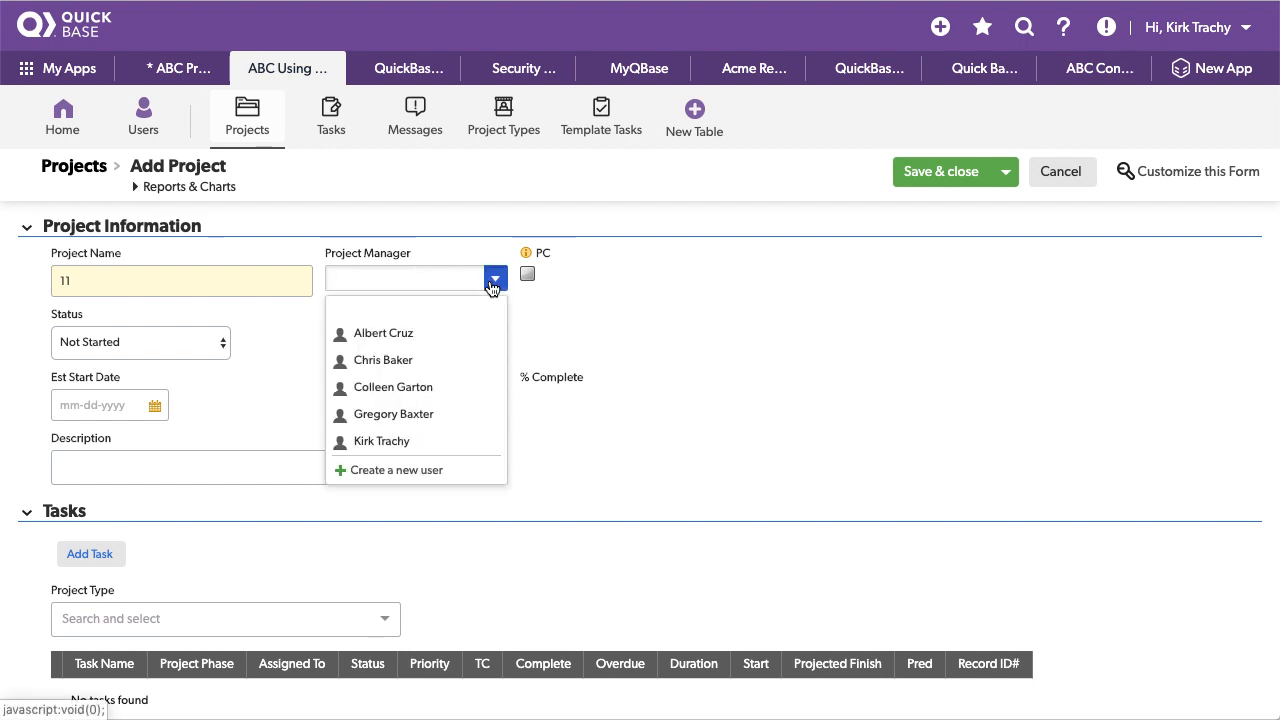
pyautogui.click(377, 333)
pyautogui.click(231, 341)
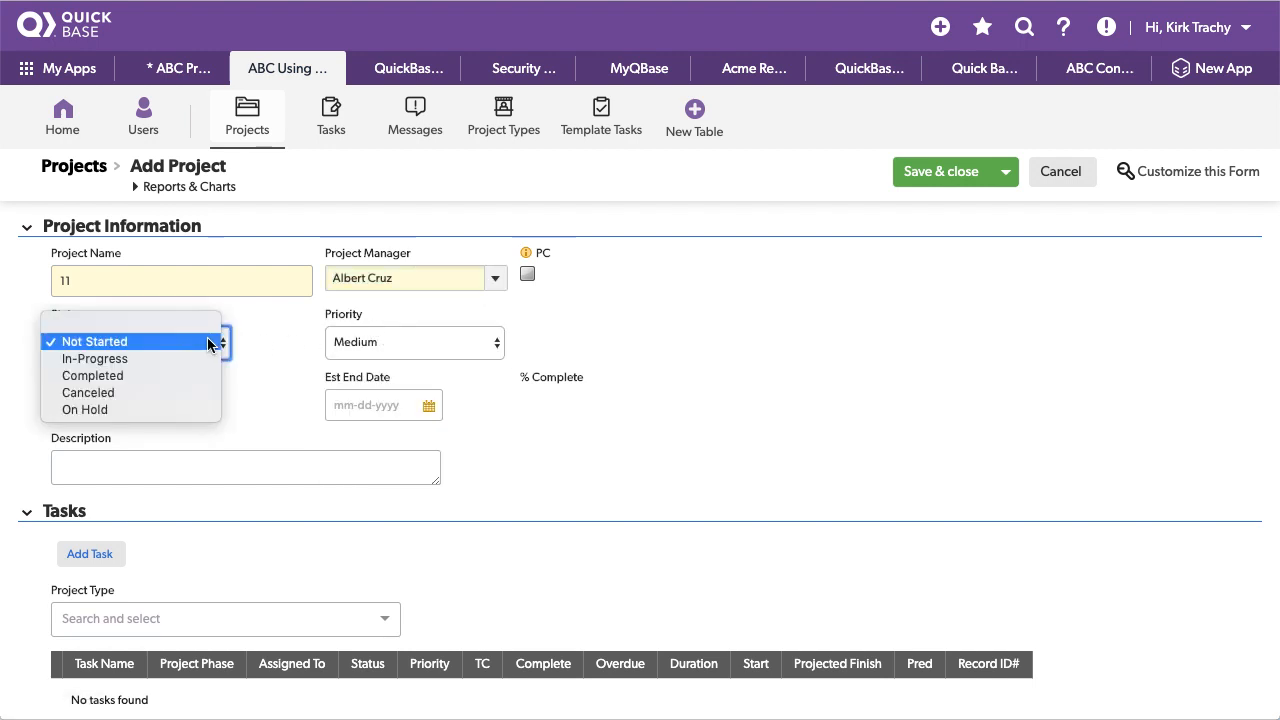
pyautogui.click(166, 358)
# Set the project's estimated start date to 06-06-2019 and its estimated end date to 10-23-2019
pyautogui.click(141, 408)
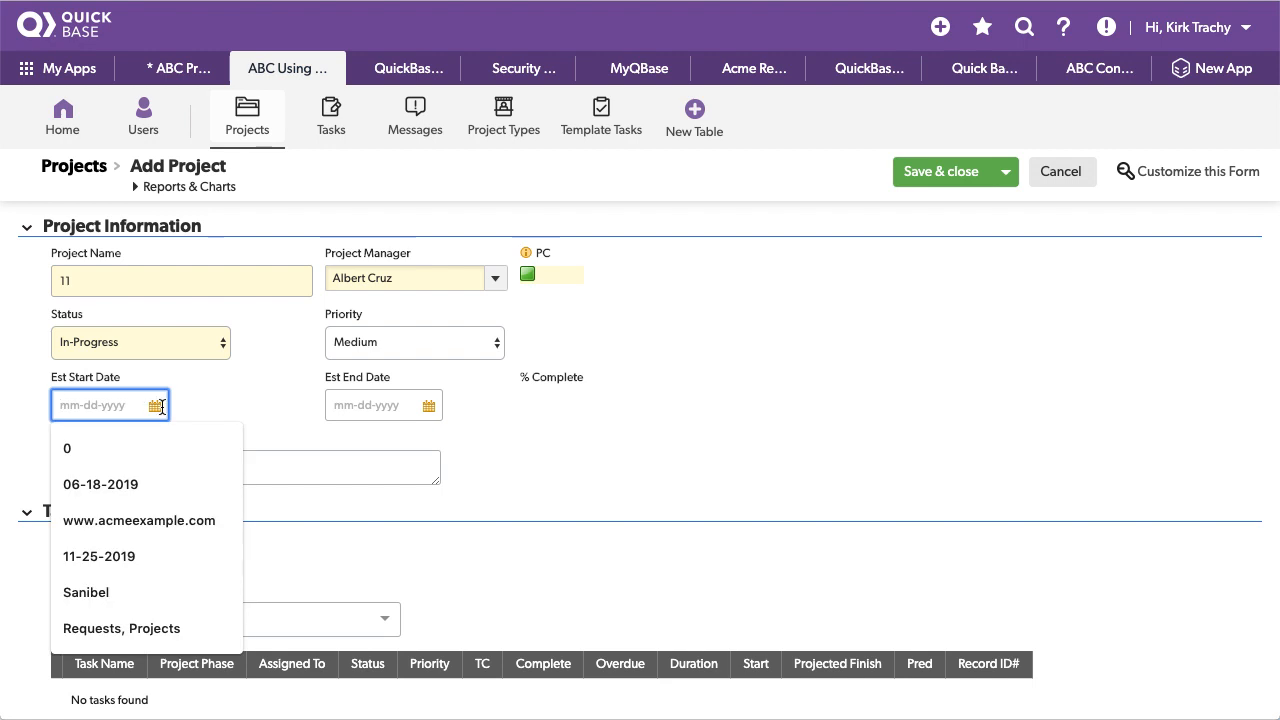
pyautogui.click(155, 409)
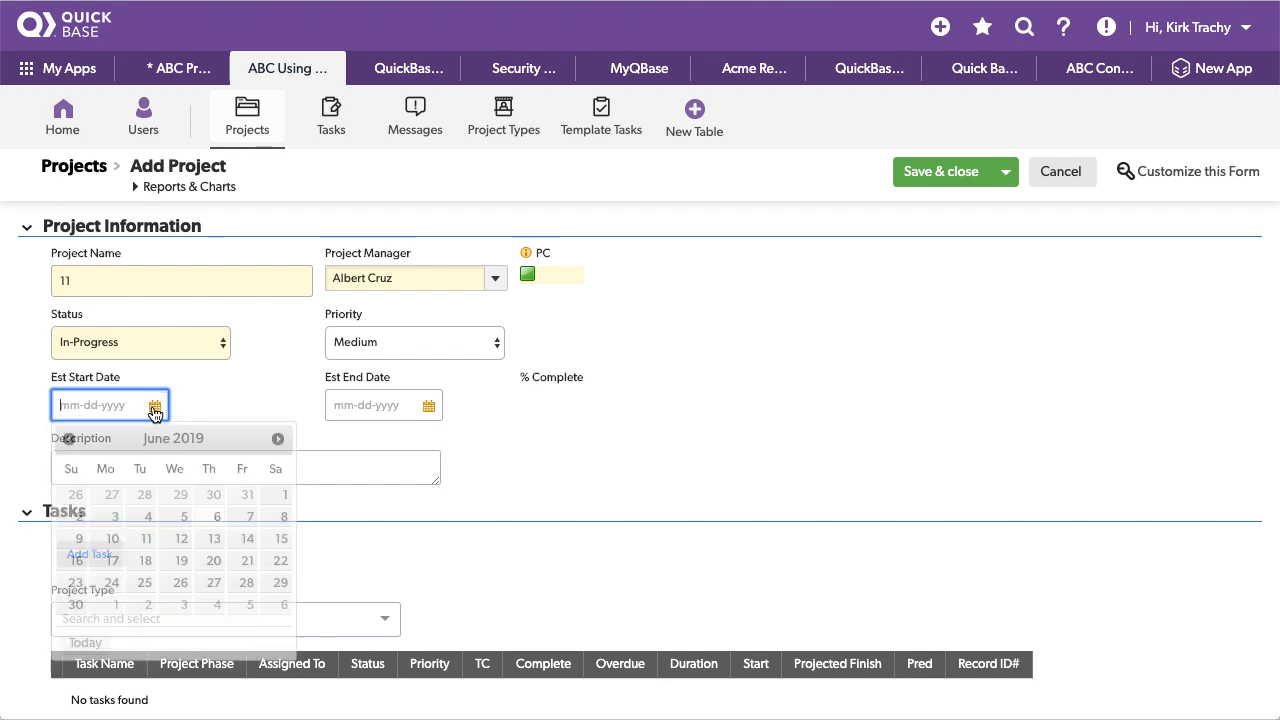
pyautogui.click(214, 517)
pyautogui.click(429, 405)
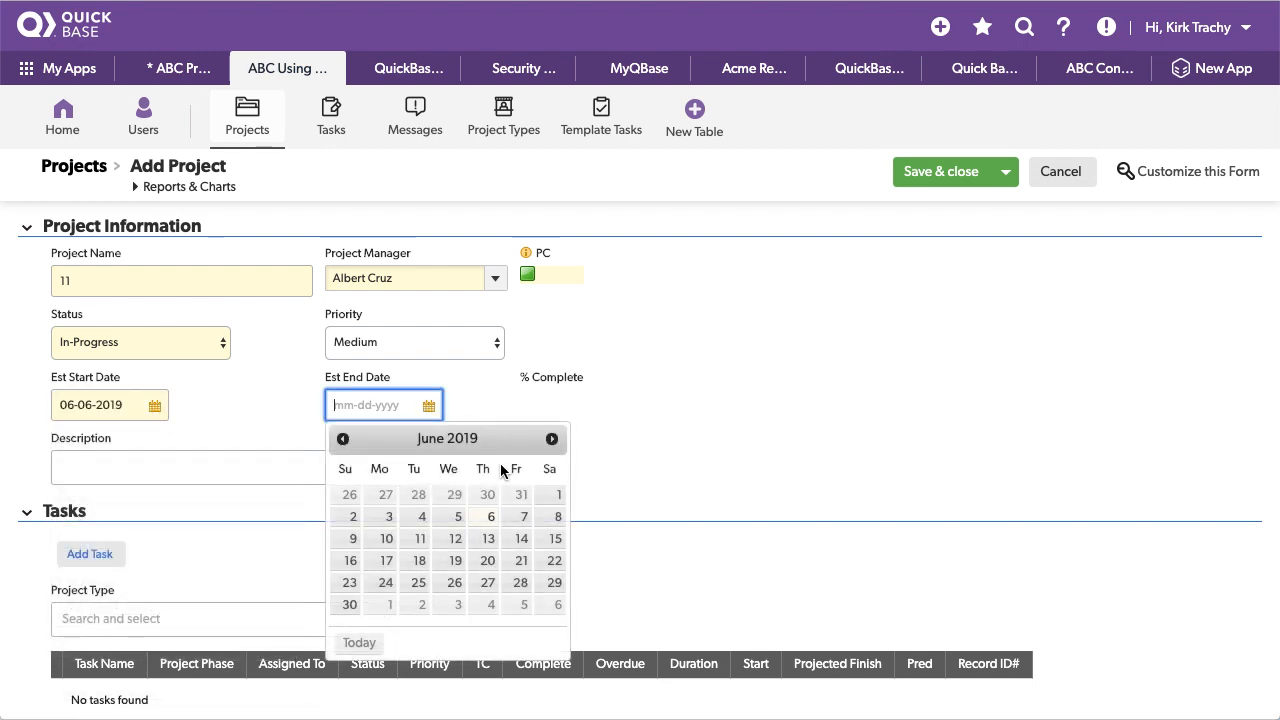
pyautogui.click(551, 440)
pyautogui.click(551, 440)
pyautogui.click(551, 440)
pyautogui.click(551, 440)
pyautogui.click(446, 561)
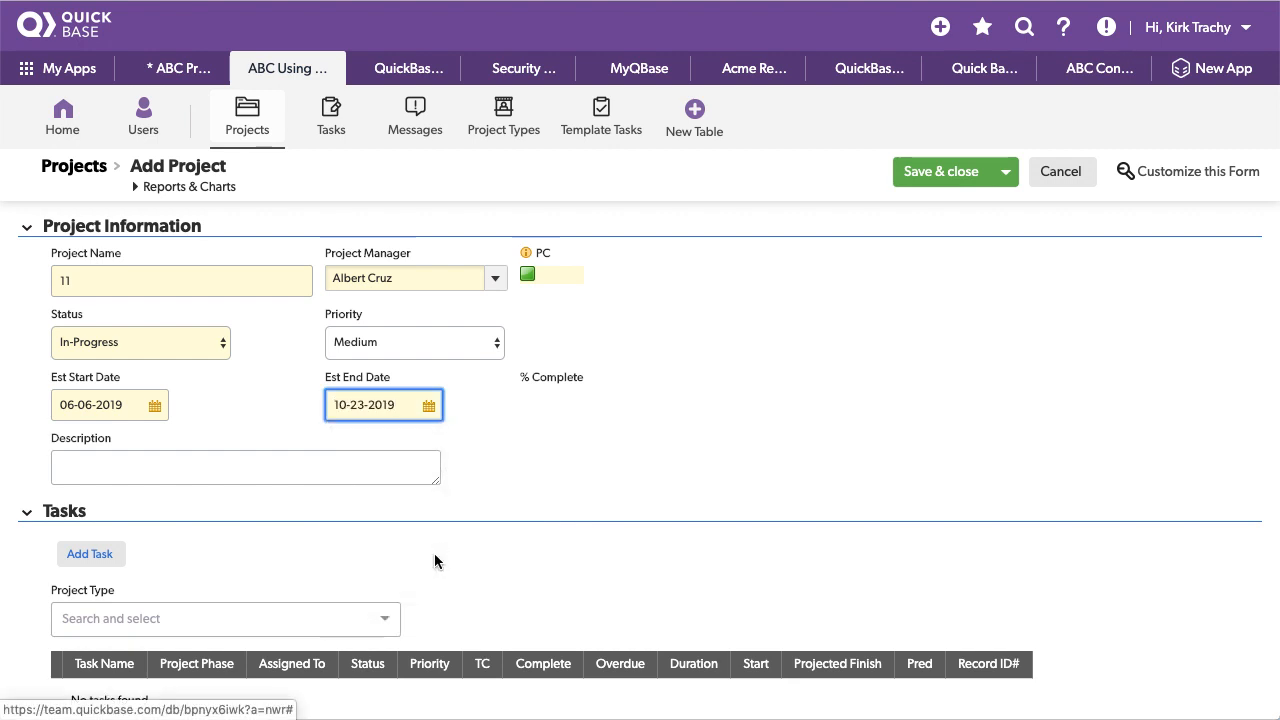
# Choose Build a house as the project type and save the new project
pyautogui.click(234, 619)
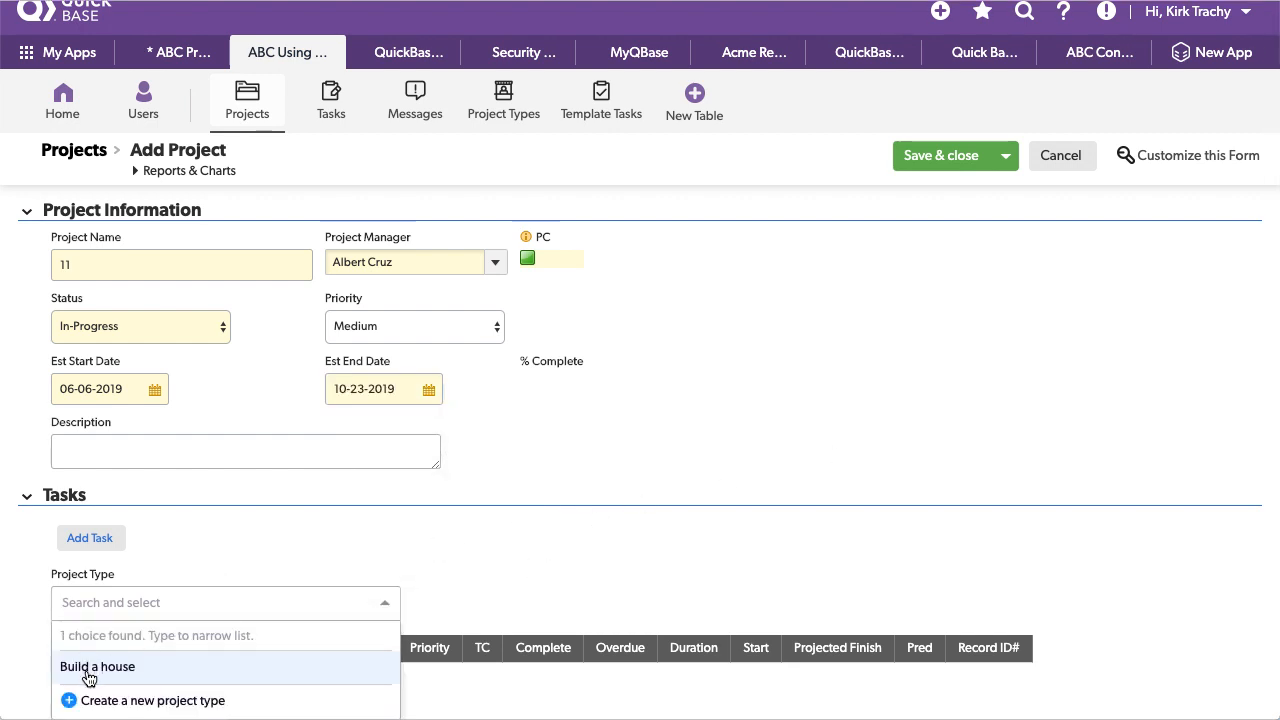
pyautogui.click(124, 677)
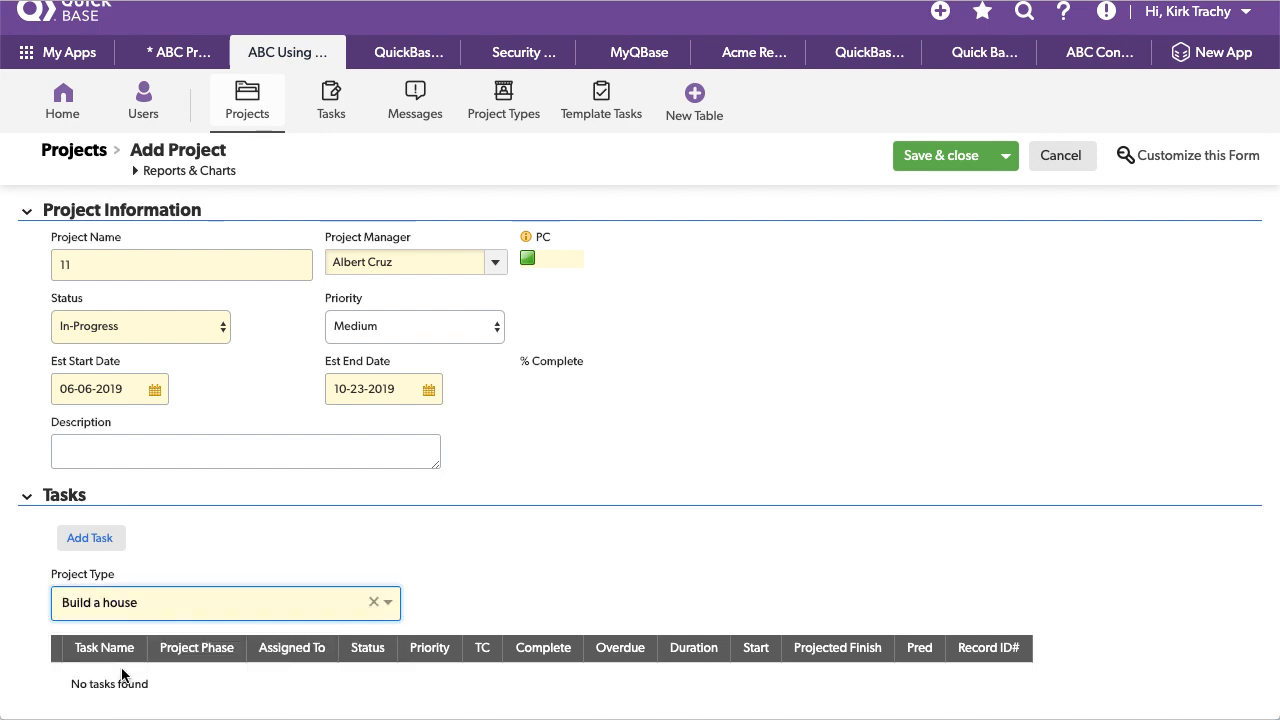
pyautogui.scroll(-3, 626, 512)
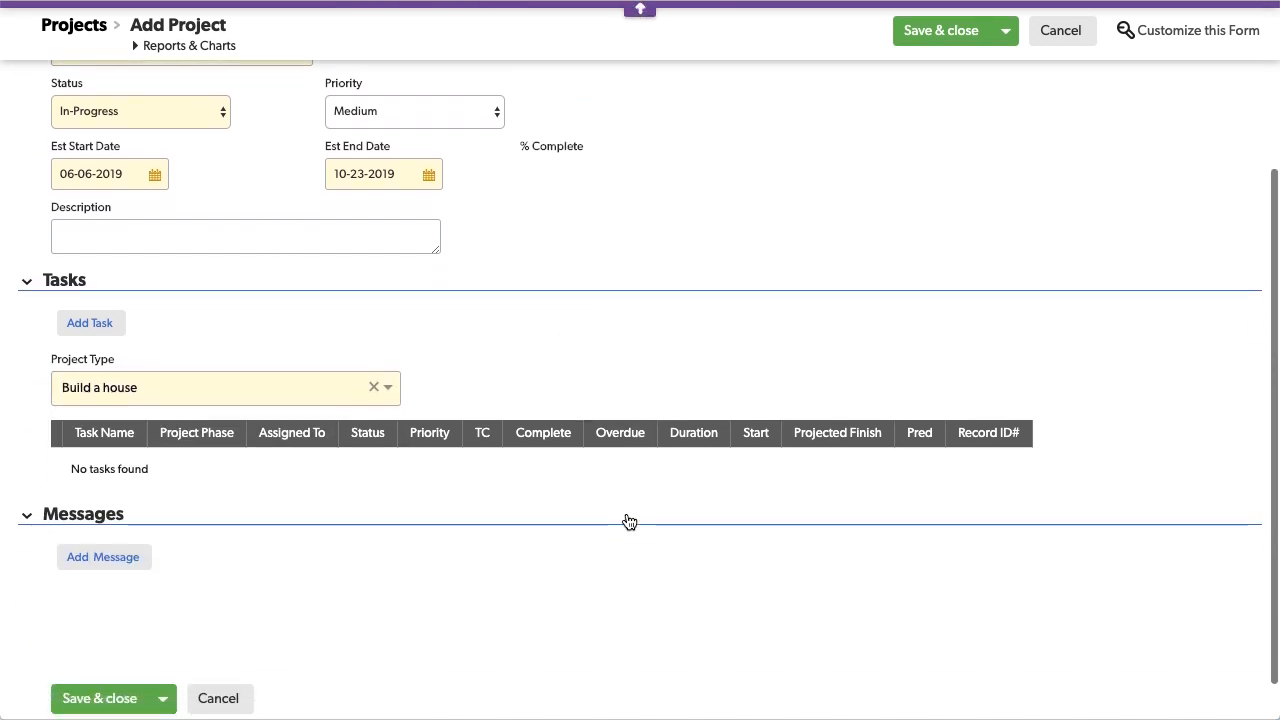
pyautogui.click(929, 32)
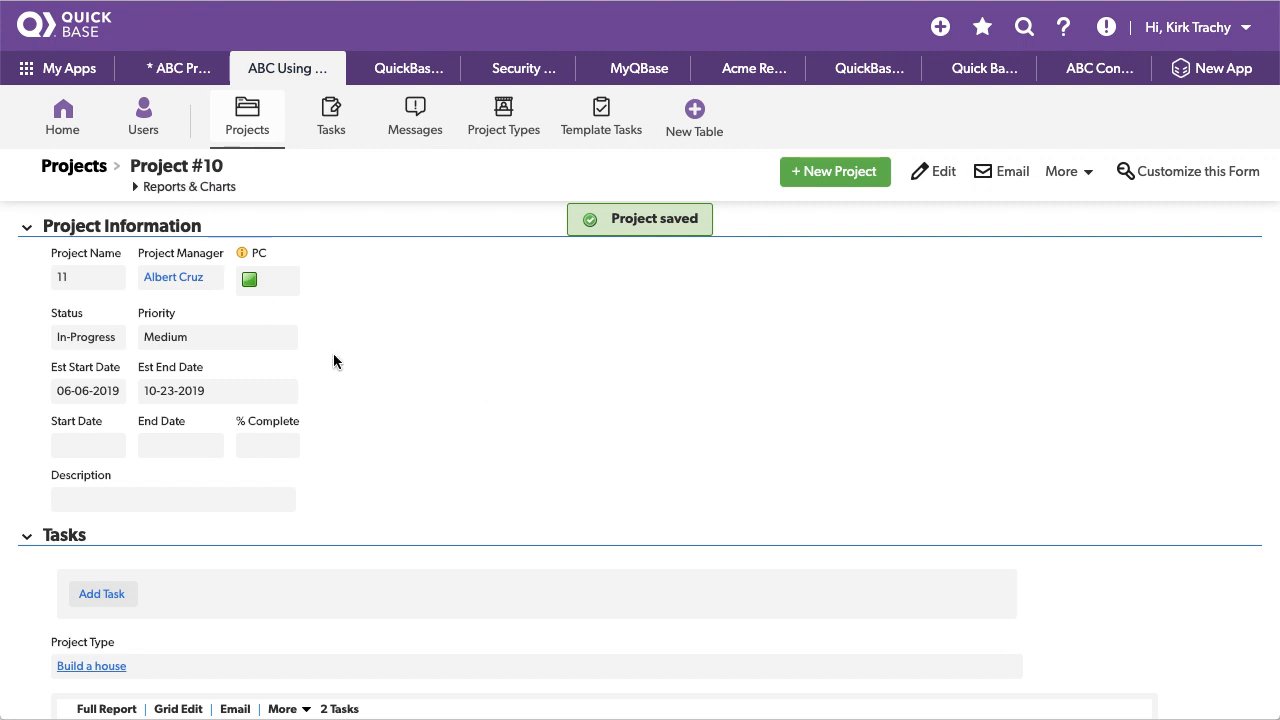
# Examine the tasks generated for the saved project and its record number in the page title
pyautogui.scroll(-1, 561, 487)
pyautogui.scroll(-5, 561, 492)
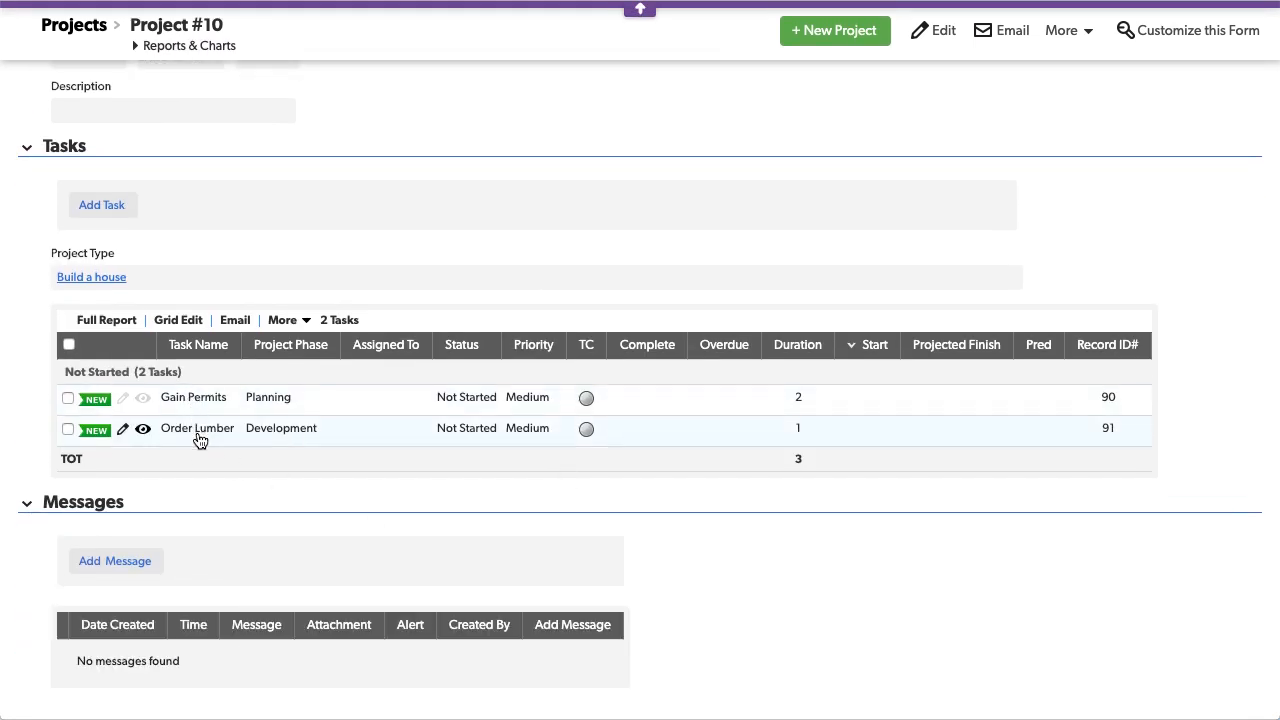
pyautogui.scroll(5, 273, 293)
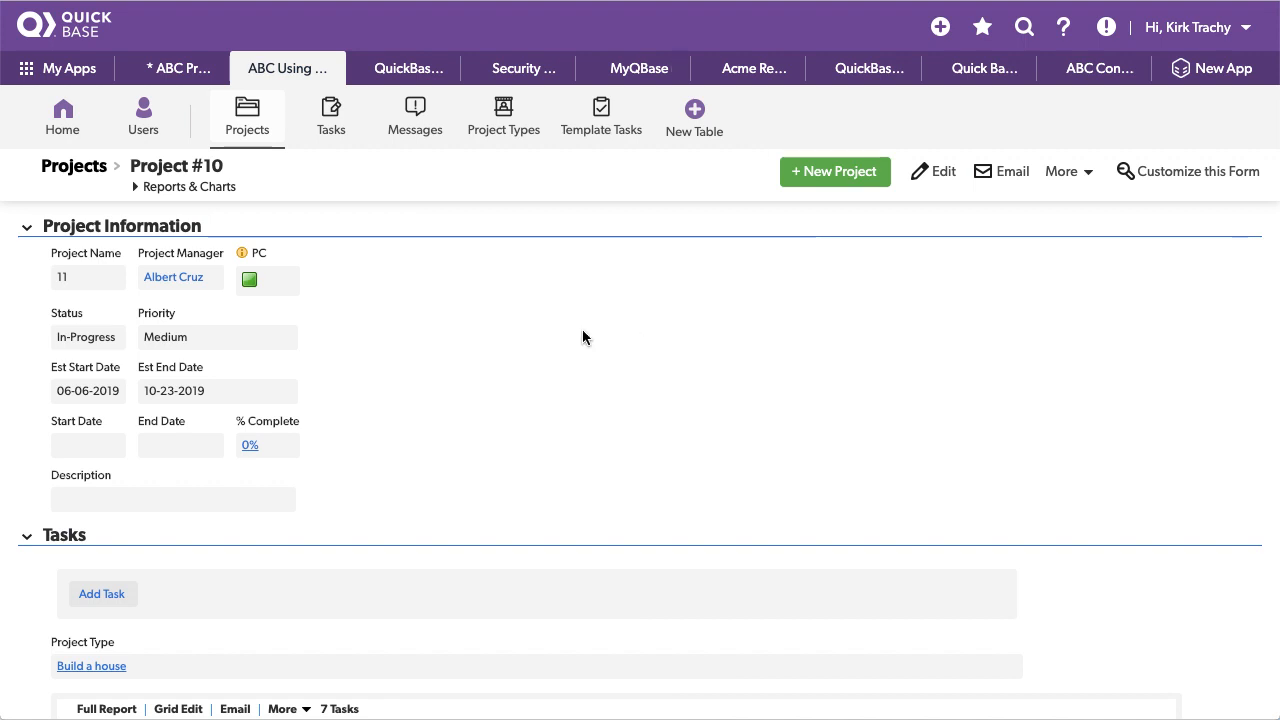
pyautogui.scroll(-6, 564, 337)
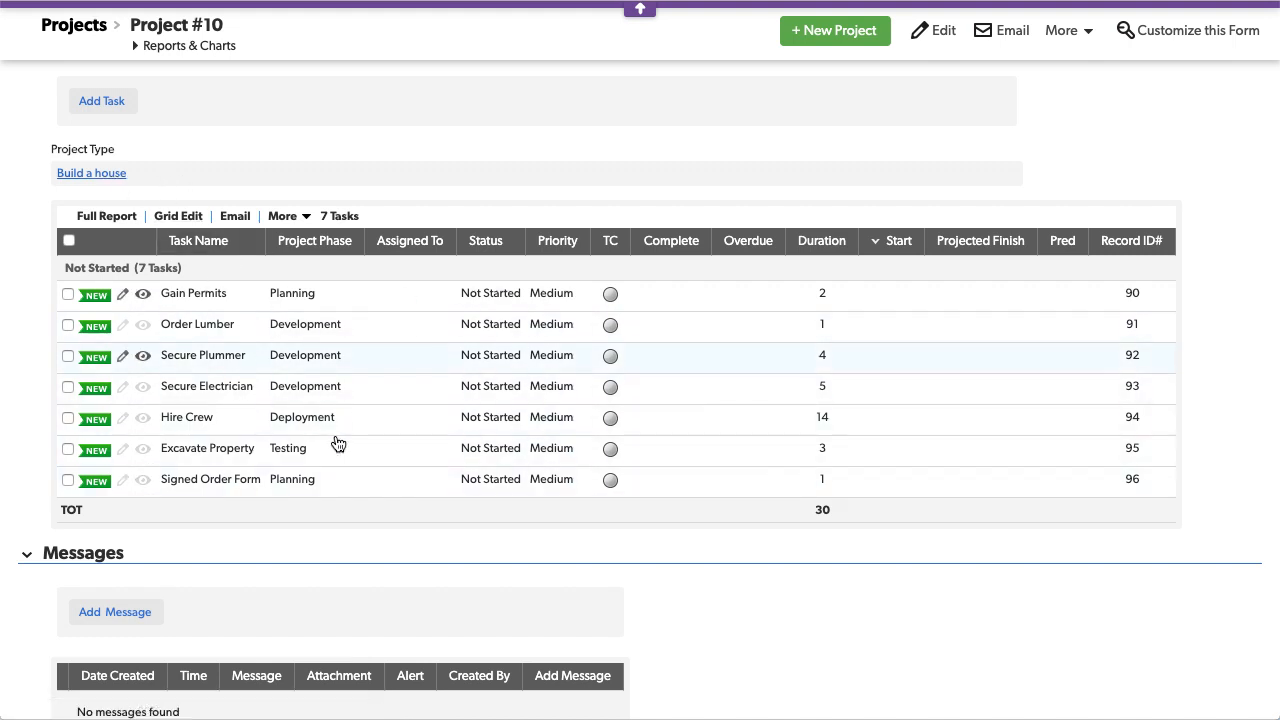
pyautogui.scroll(5, 357, 423)
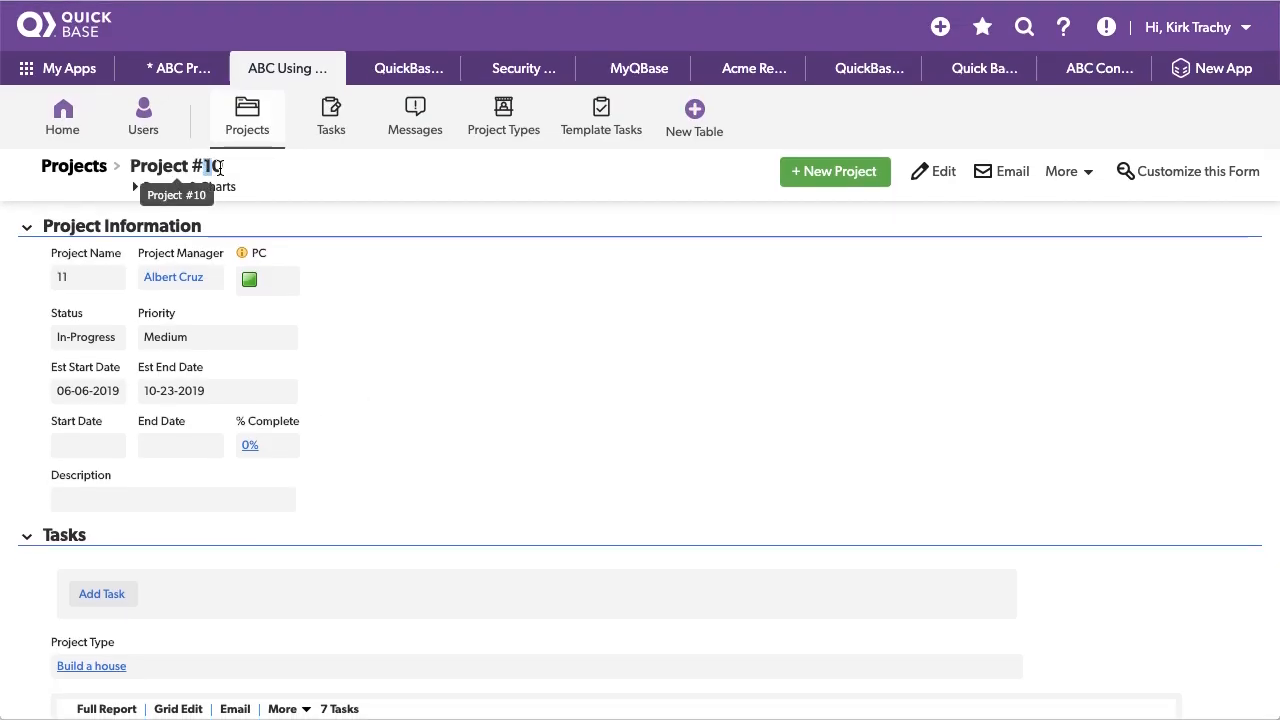
pyautogui.moveTo(219, 168); pyautogui.dragTo(227, 171)
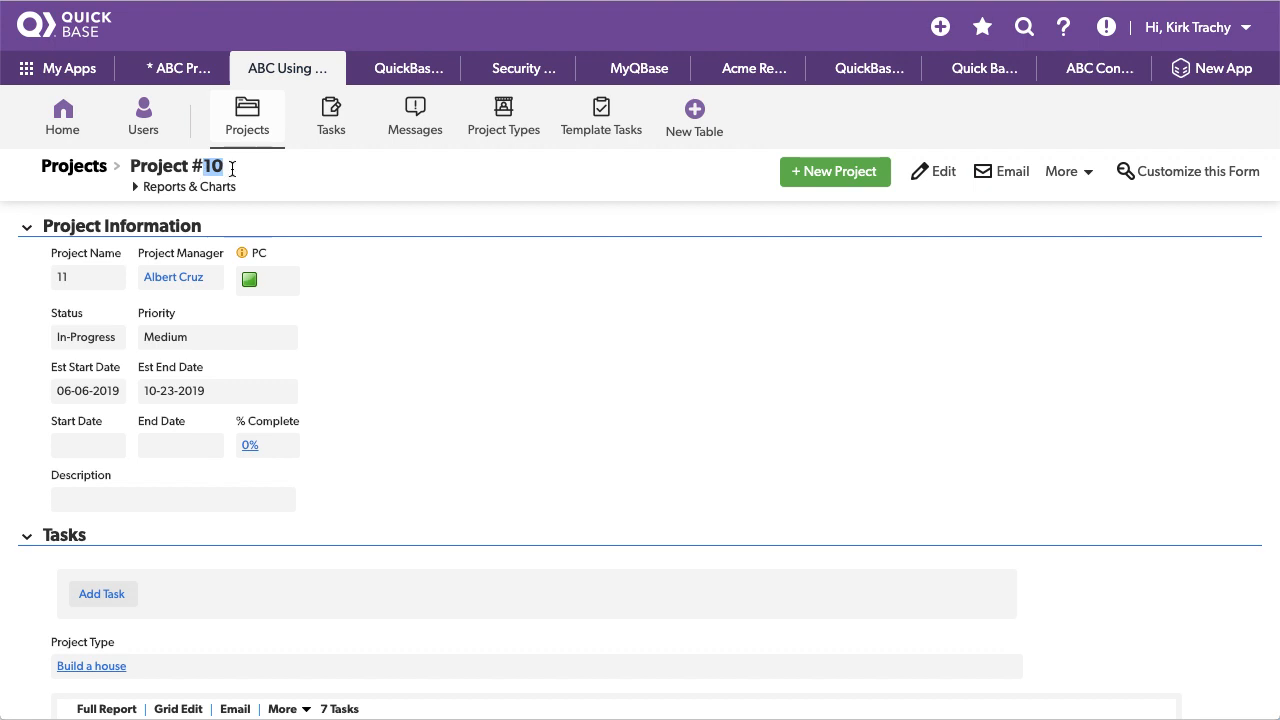
pyautogui.scroll(-5, 325, 262)
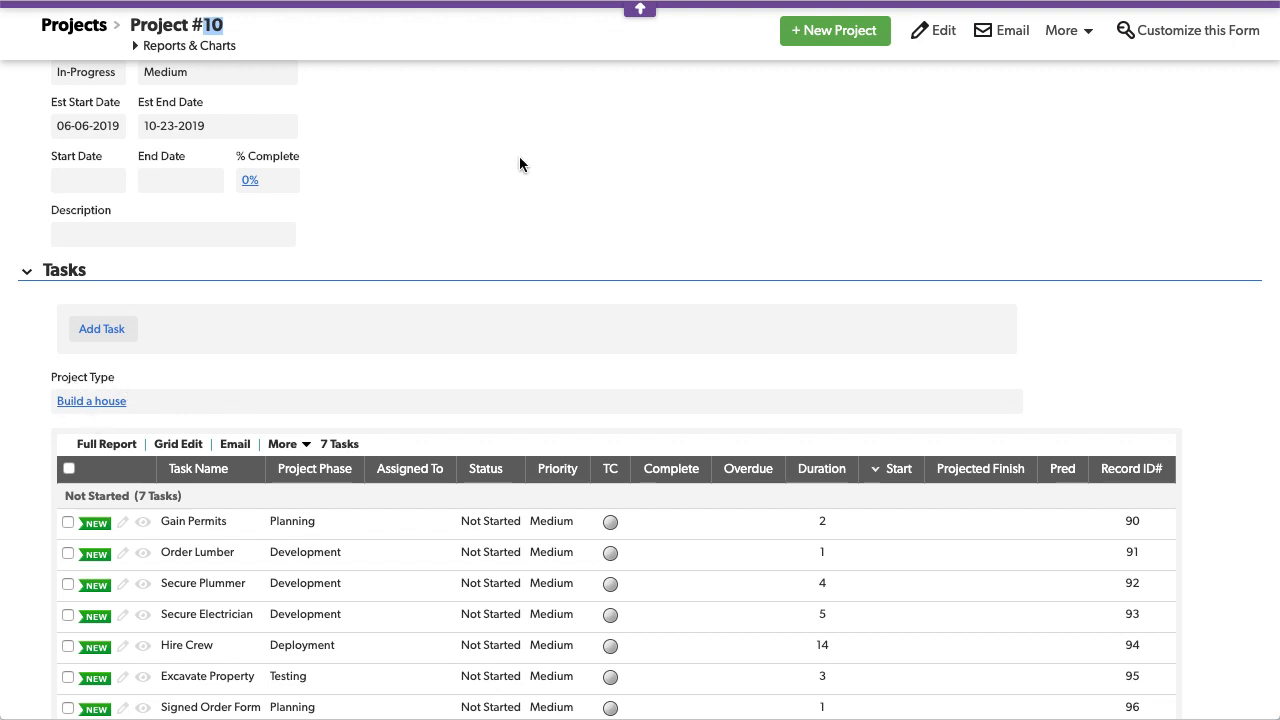
pyautogui.scroll(5, 521, 162)
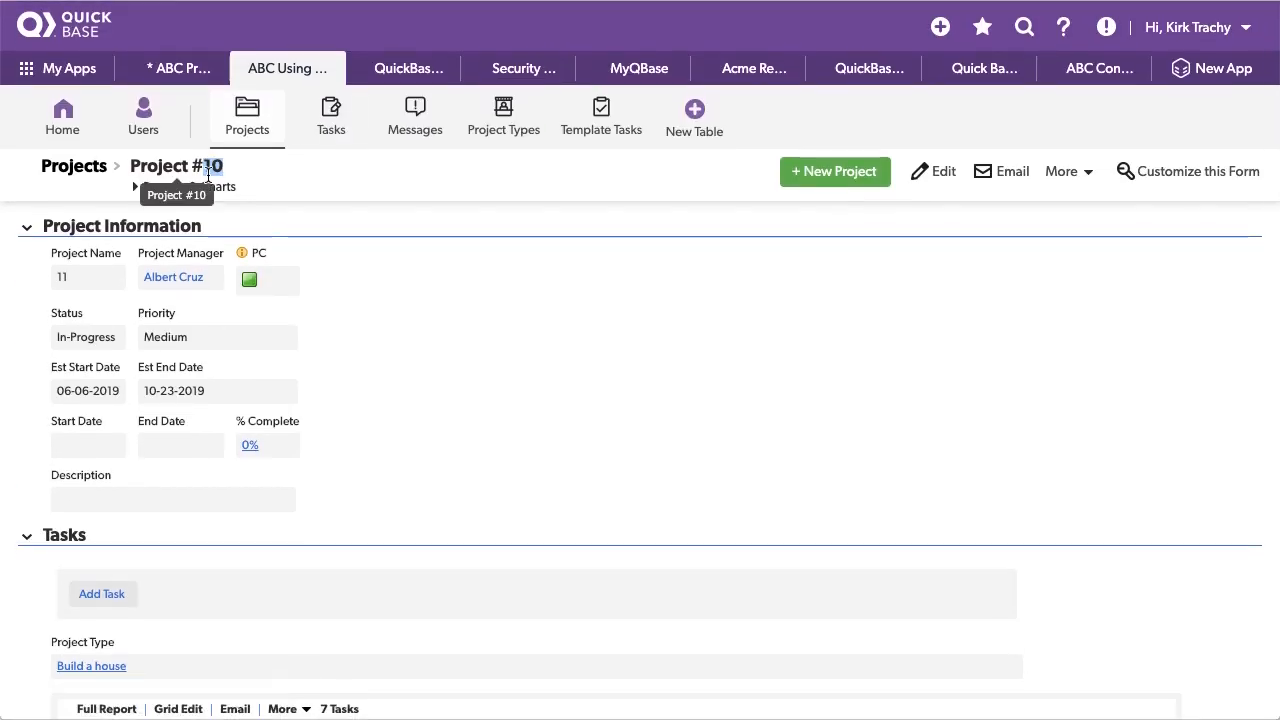
# Review the Build a house project type's requesting project record ID and template tasks, including the full Template Tasks list
pyautogui.click(513, 108)
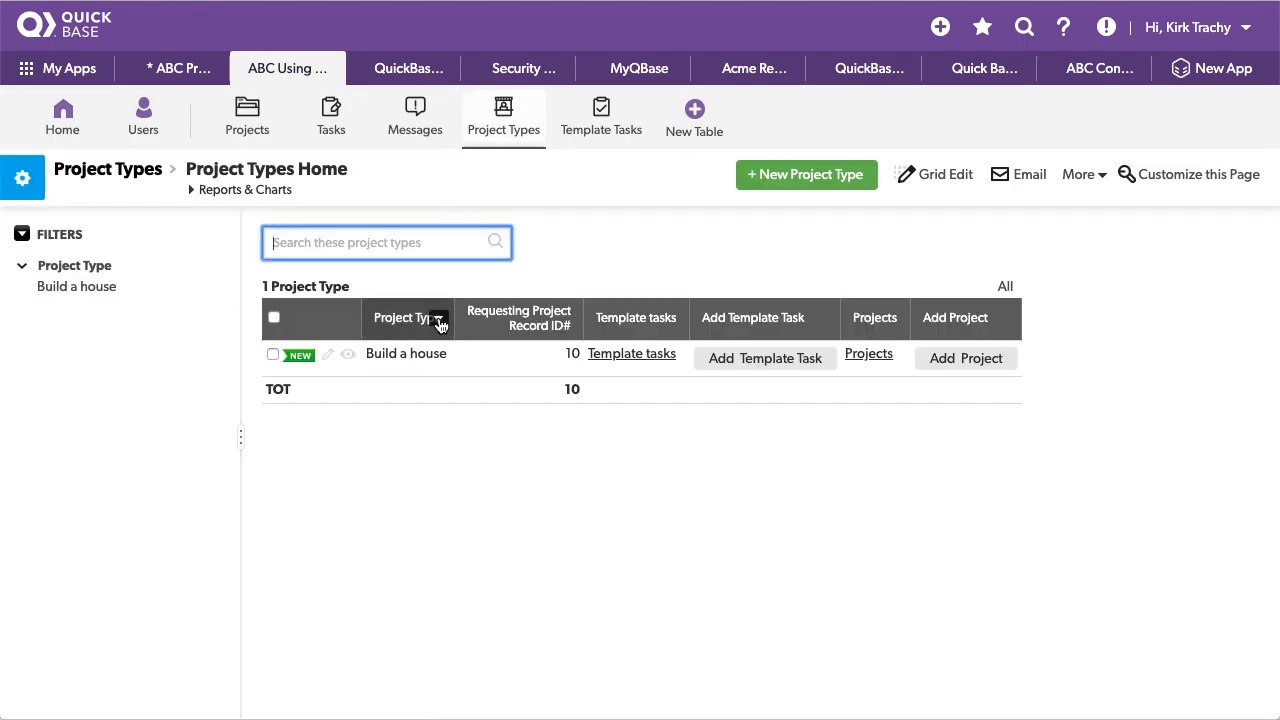
pyautogui.click(570, 358)
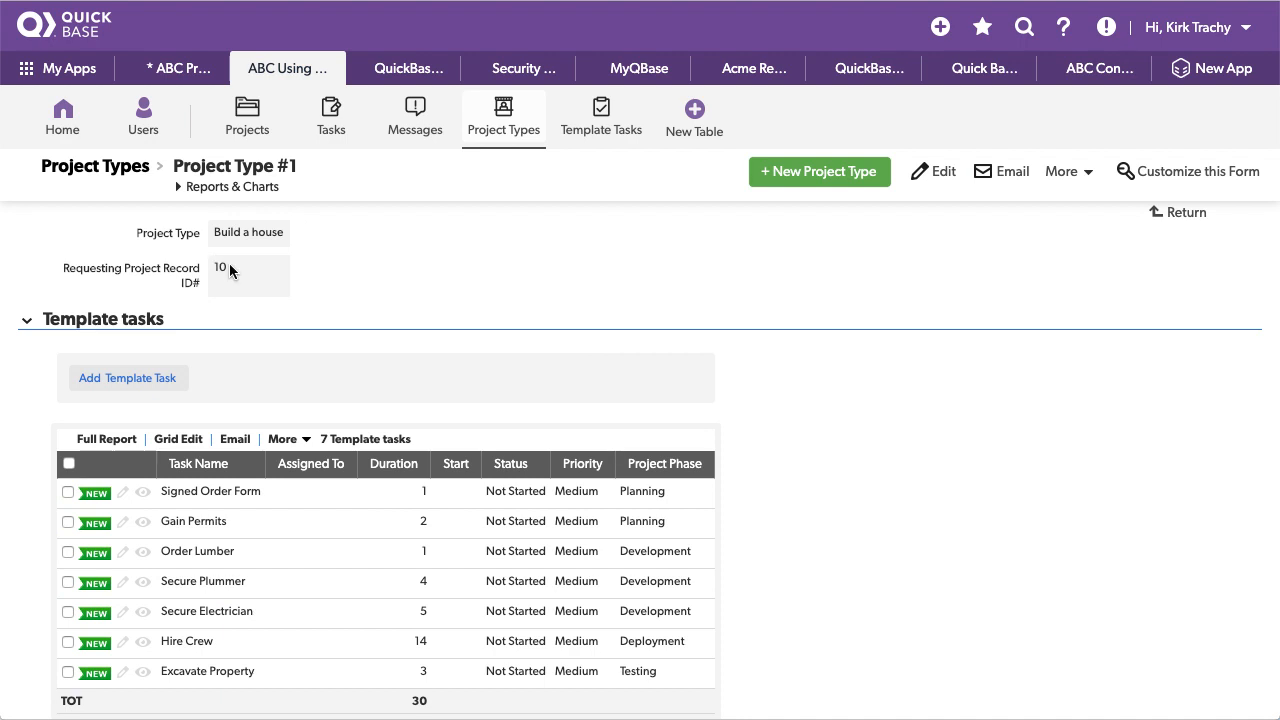
pyautogui.scroll(-3, 255, 375)
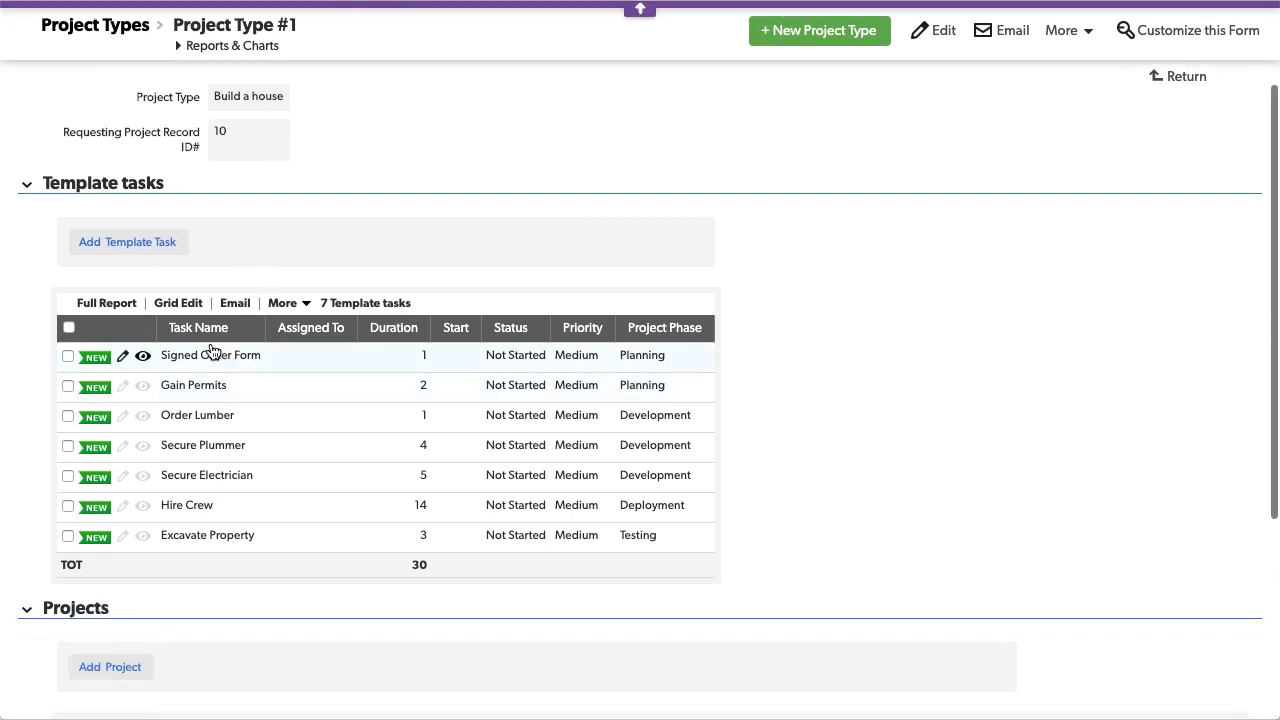
pyautogui.scroll(1, 415, 285)
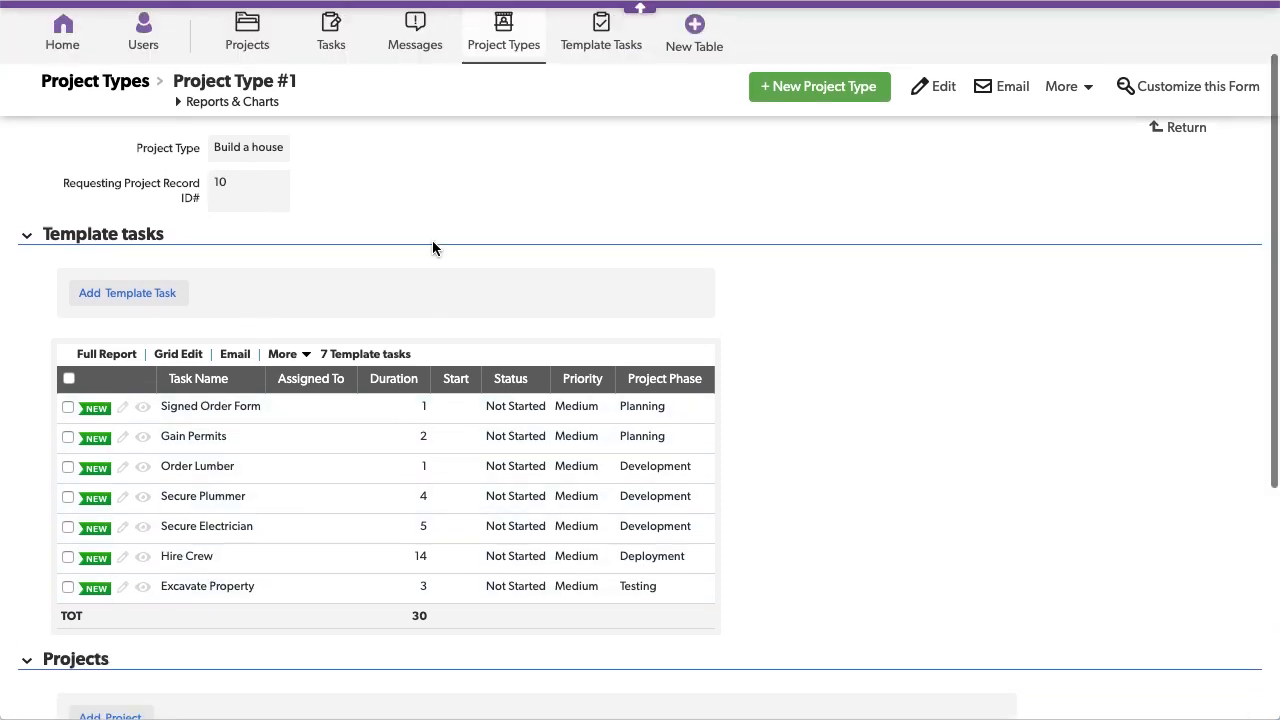
pyautogui.scroll(2, 432, 247)
pyautogui.click(602, 113)
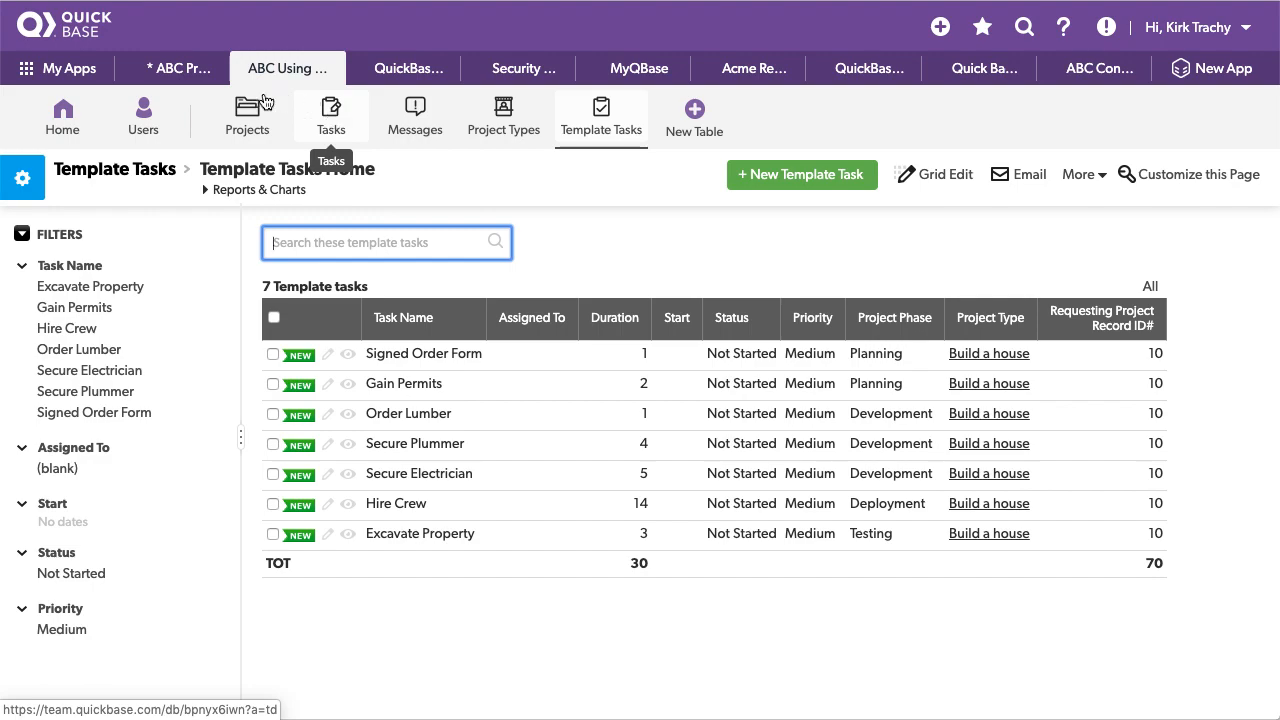
# Review project 11's tasks and their durations in the Tasks table, and view the Gain Permits task record
pyautogui.click(328, 110)
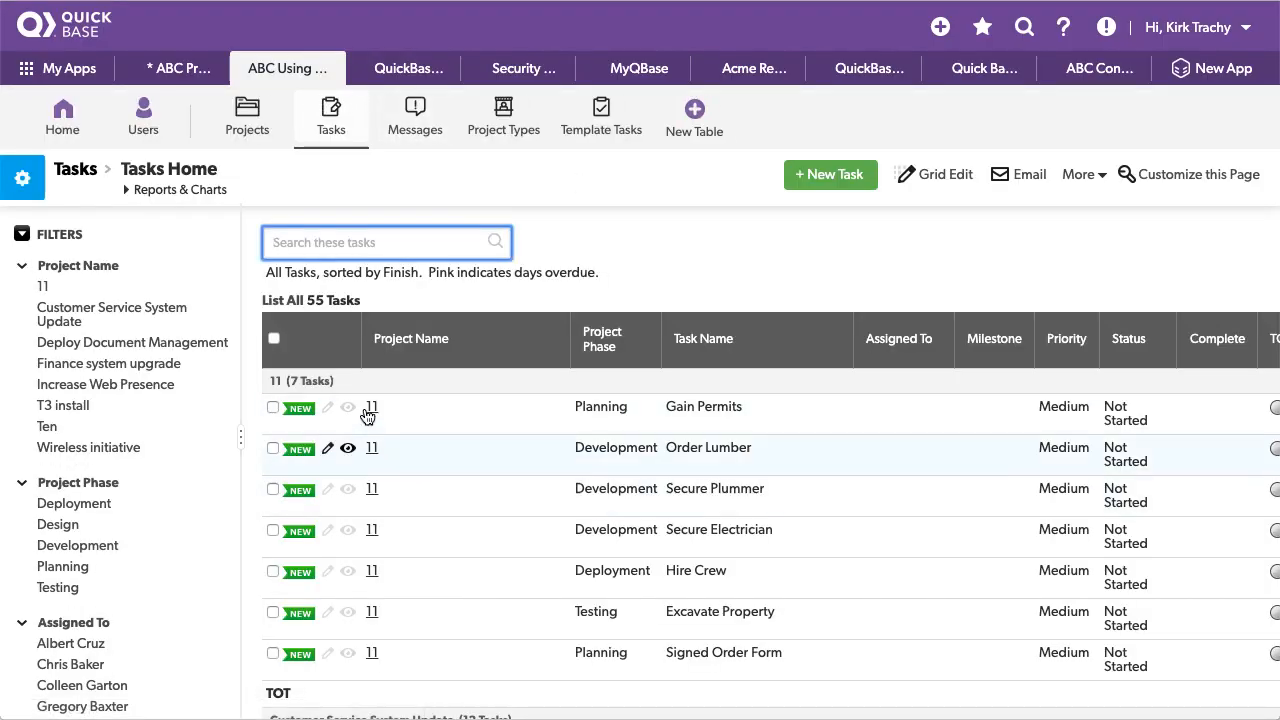
pyautogui.scroll(-3, 417, 608)
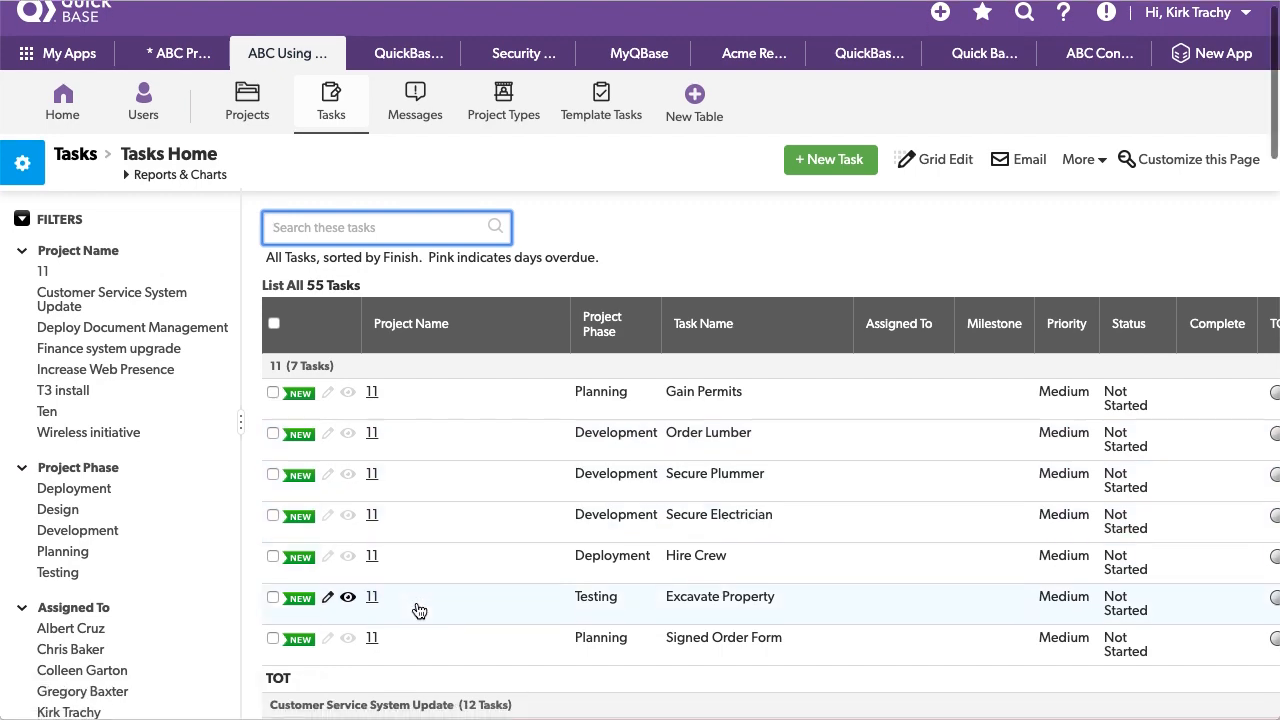
pyautogui.scroll(-1, 420, 612)
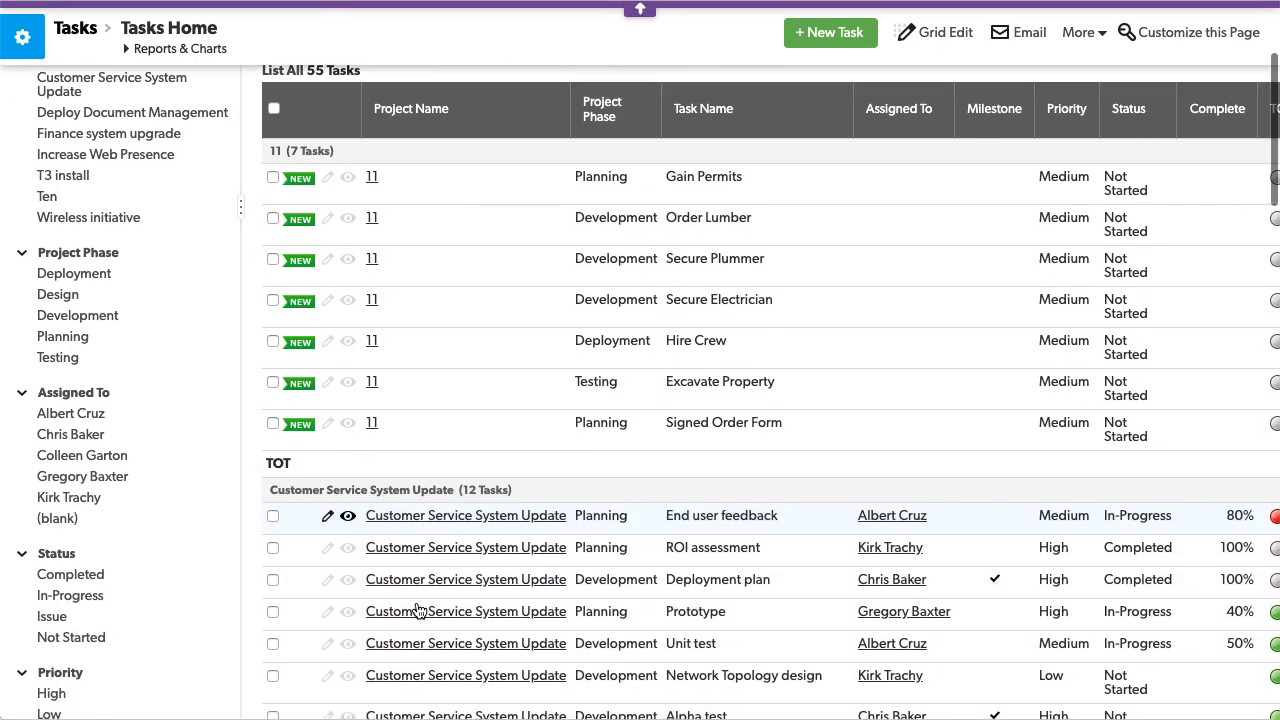
pyautogui.hscroll(5, 457, 388)
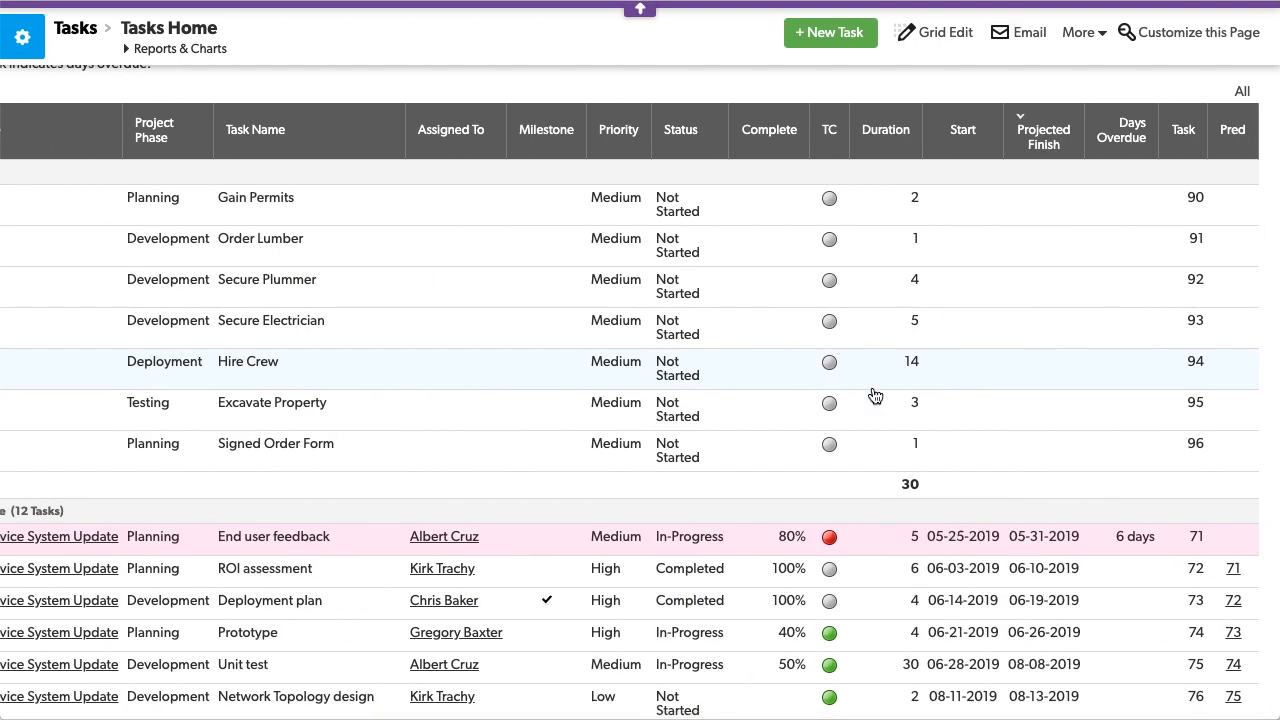
pyautogui.click(72, 214)
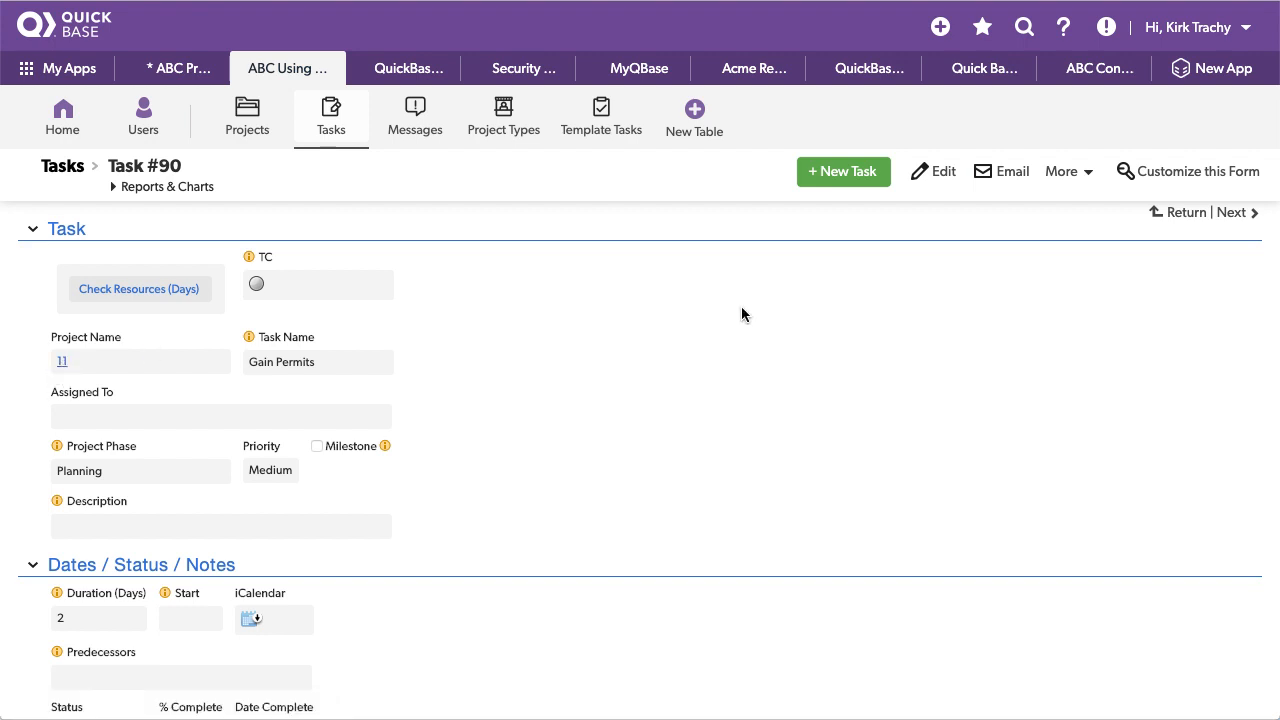
# Go to the app's home page and open the Automations list from the app settings
pyautogui.click(62, 122)
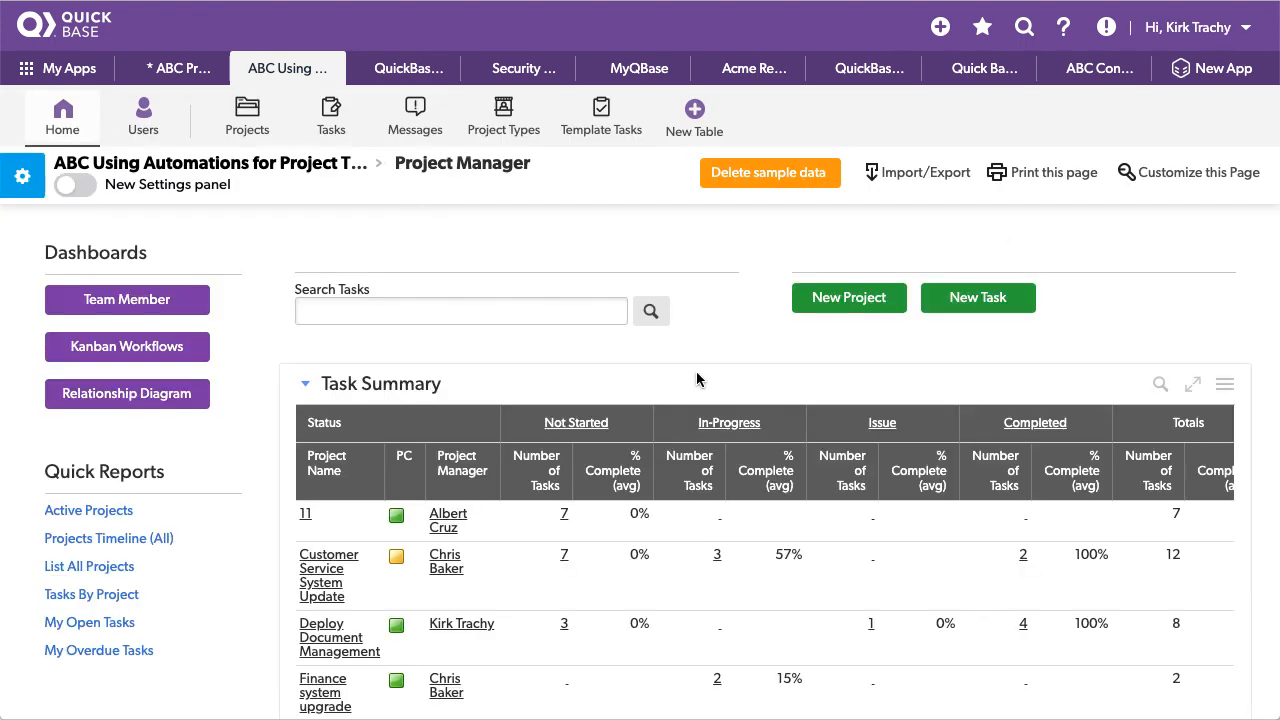
pyautogui.click(30, 178)
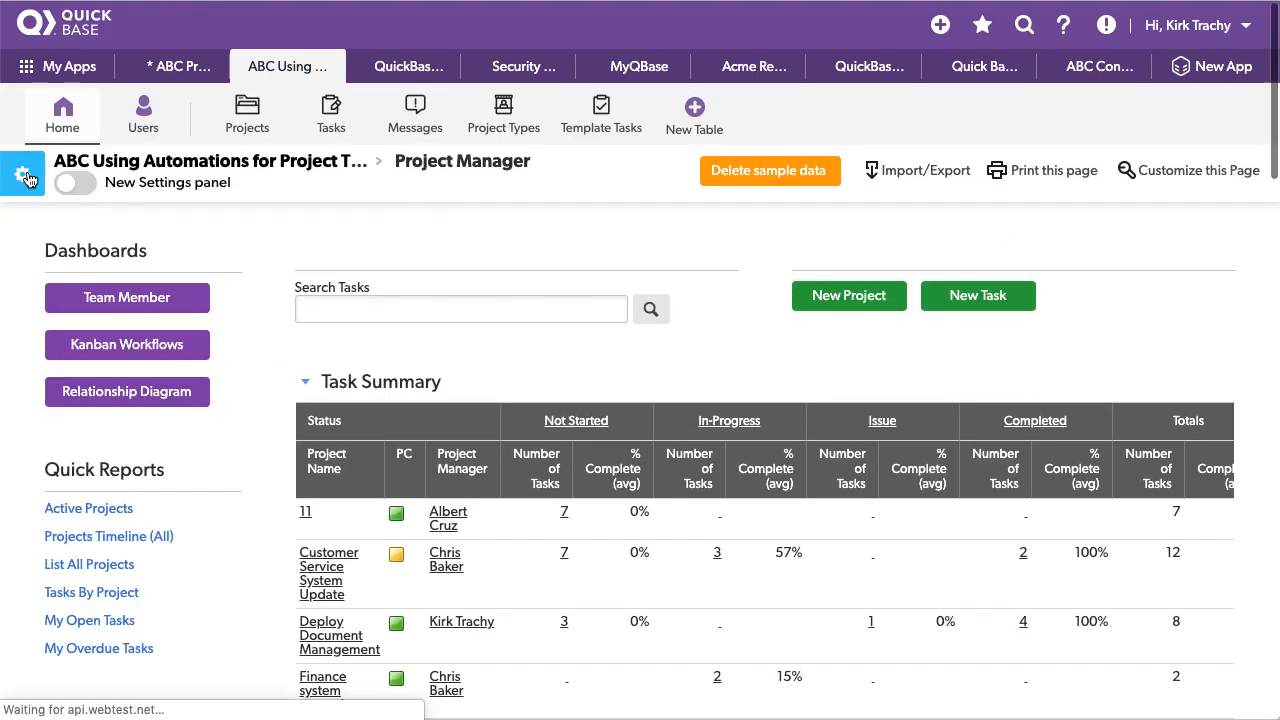
pyautogui.scroll(-5, 680, 500)
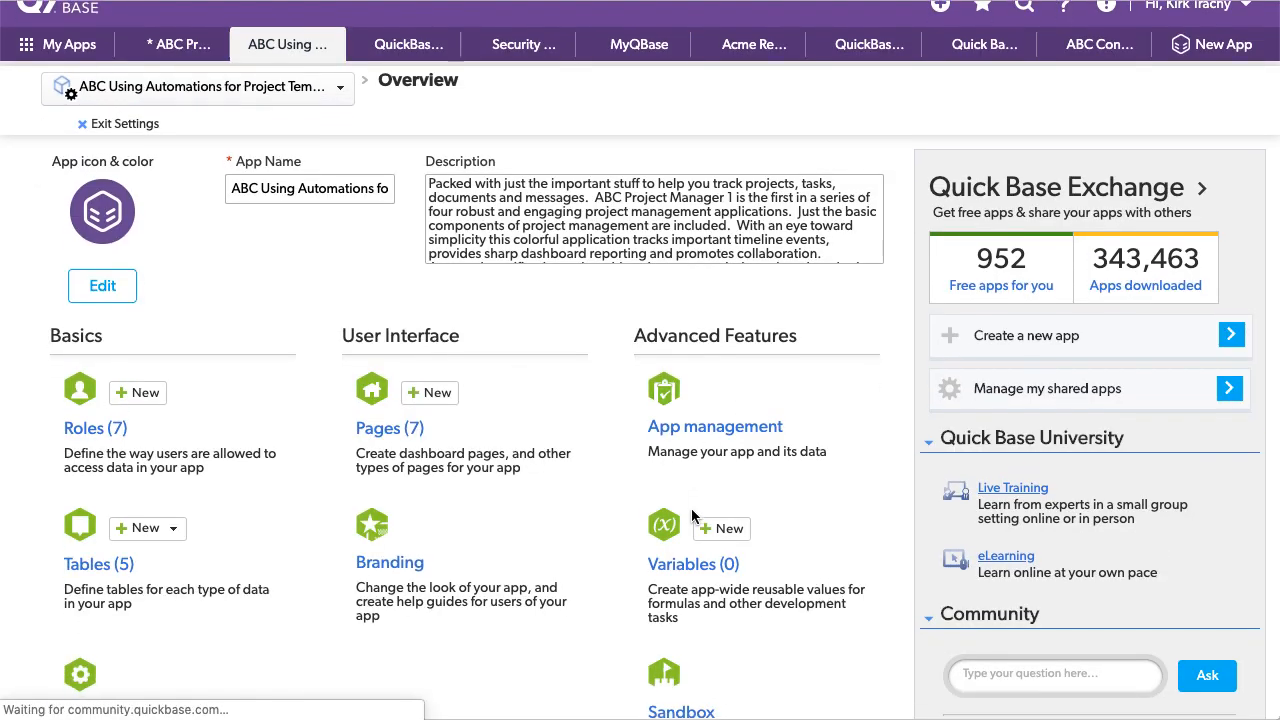
pyautogui.scroll(-6, 693, 517)
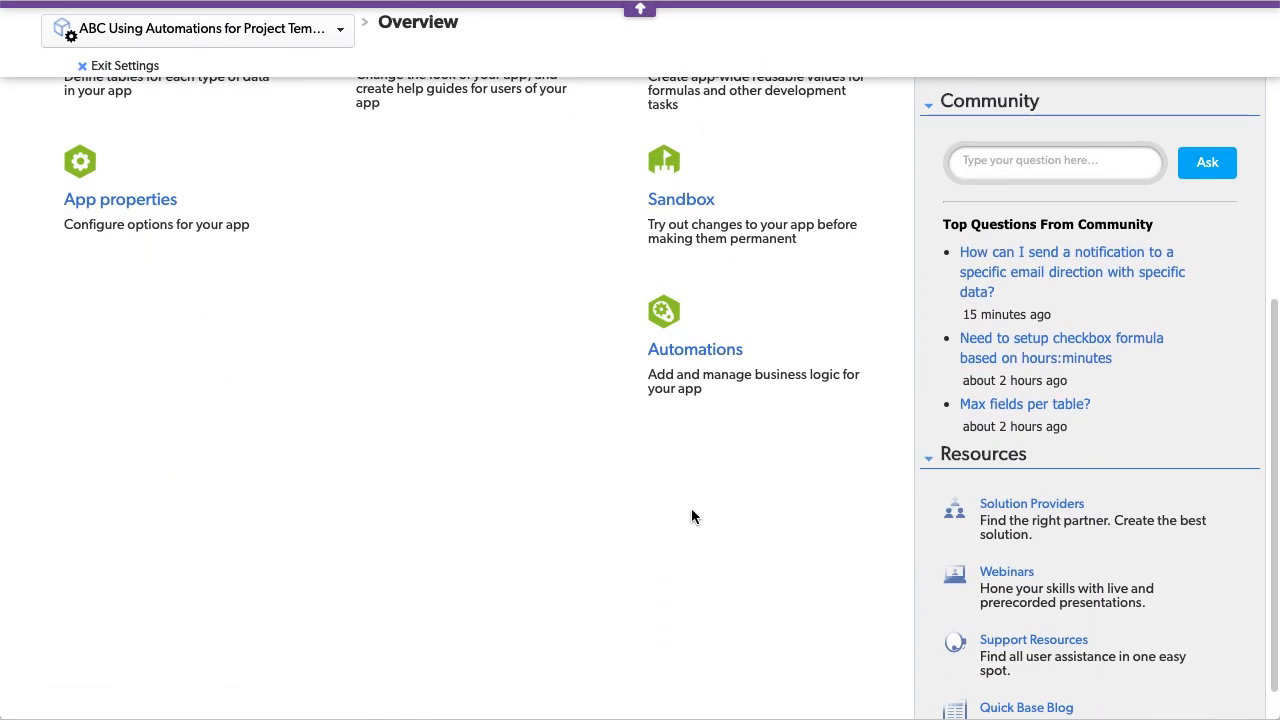
pyautogui.scroll(4, 693, 515)
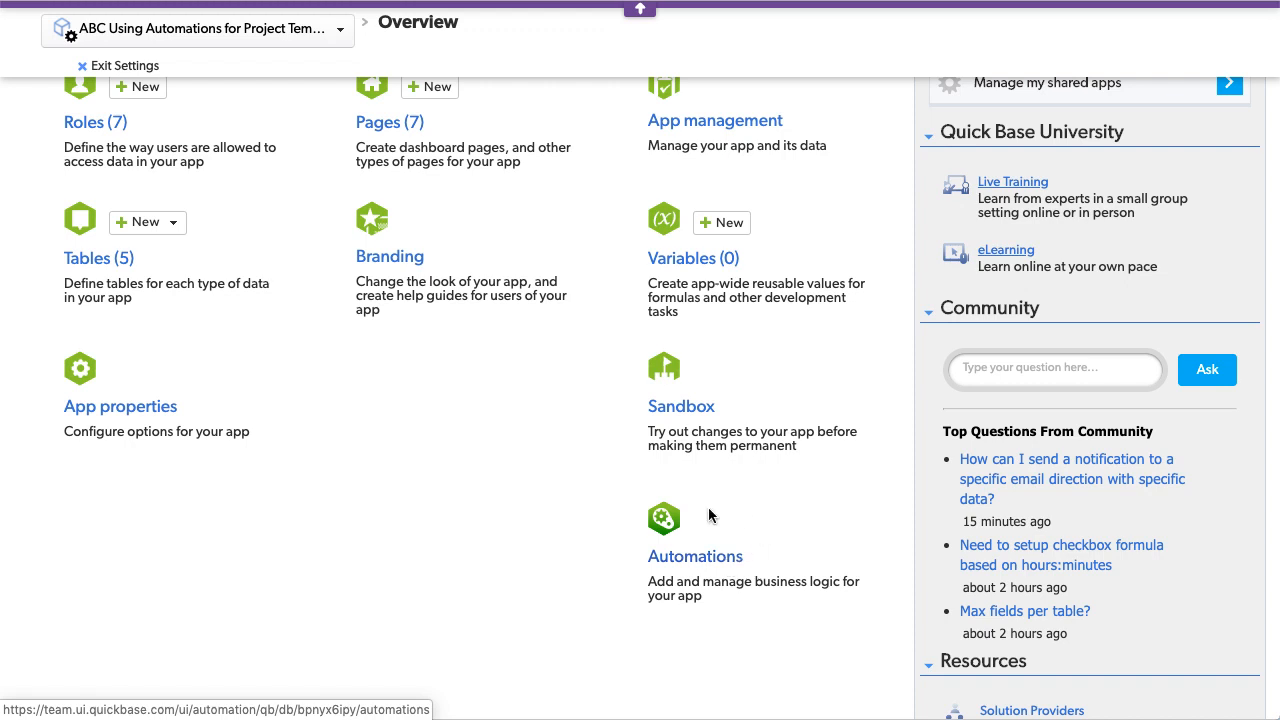
pyautogui.click(706, 566)
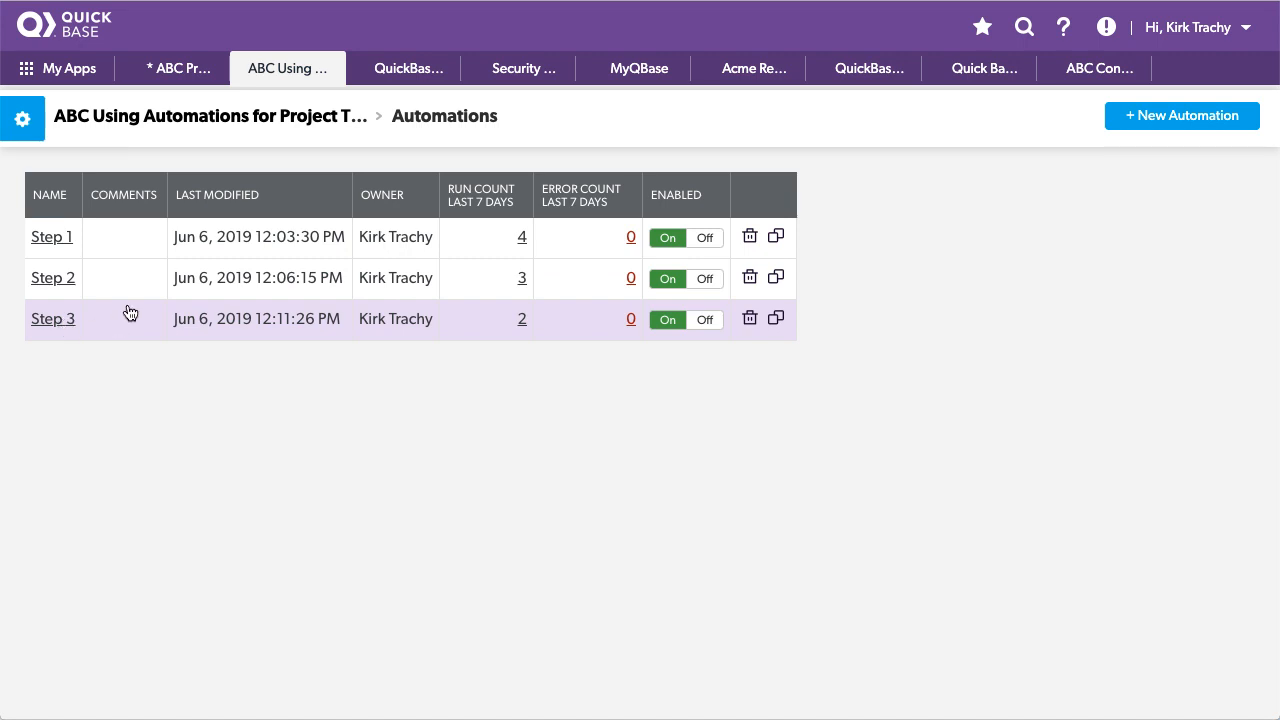
# Review the Step 1 automation's trigger on the Projects table, including its additional criteria for Project Type changes
pyautogui.click(45, 242)
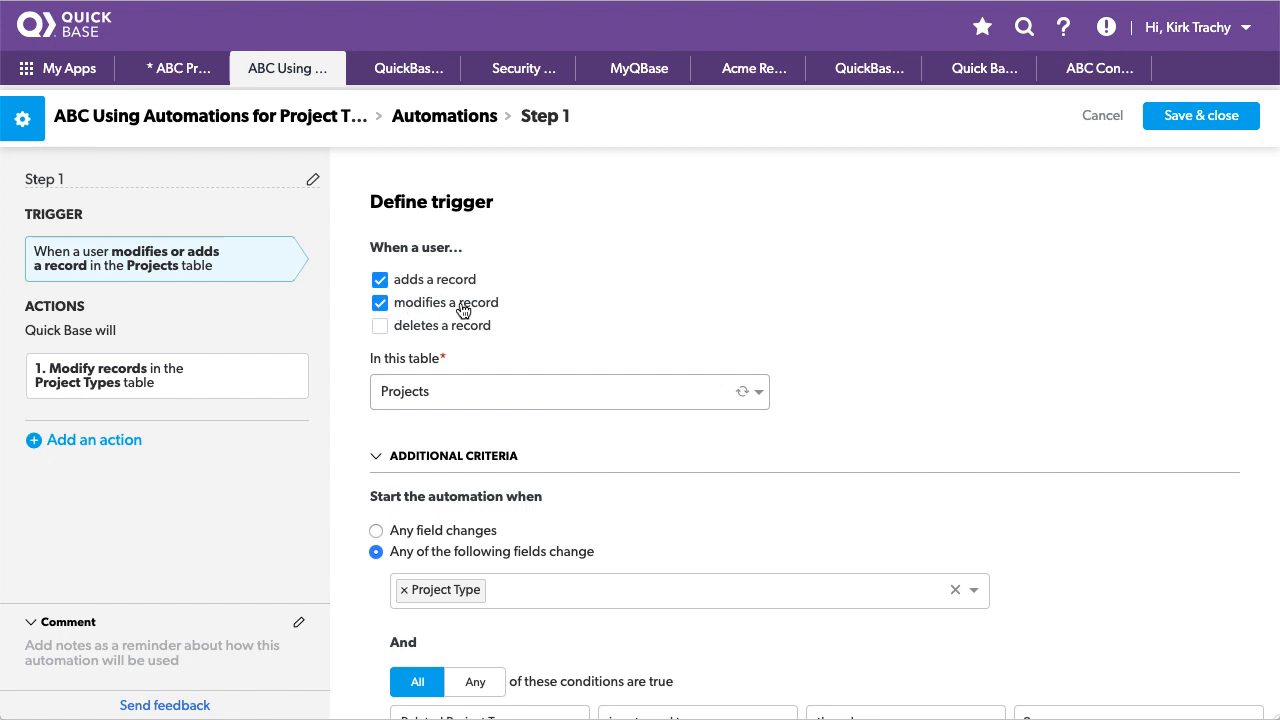
pyautogui.scroll(-3, 773, 275)
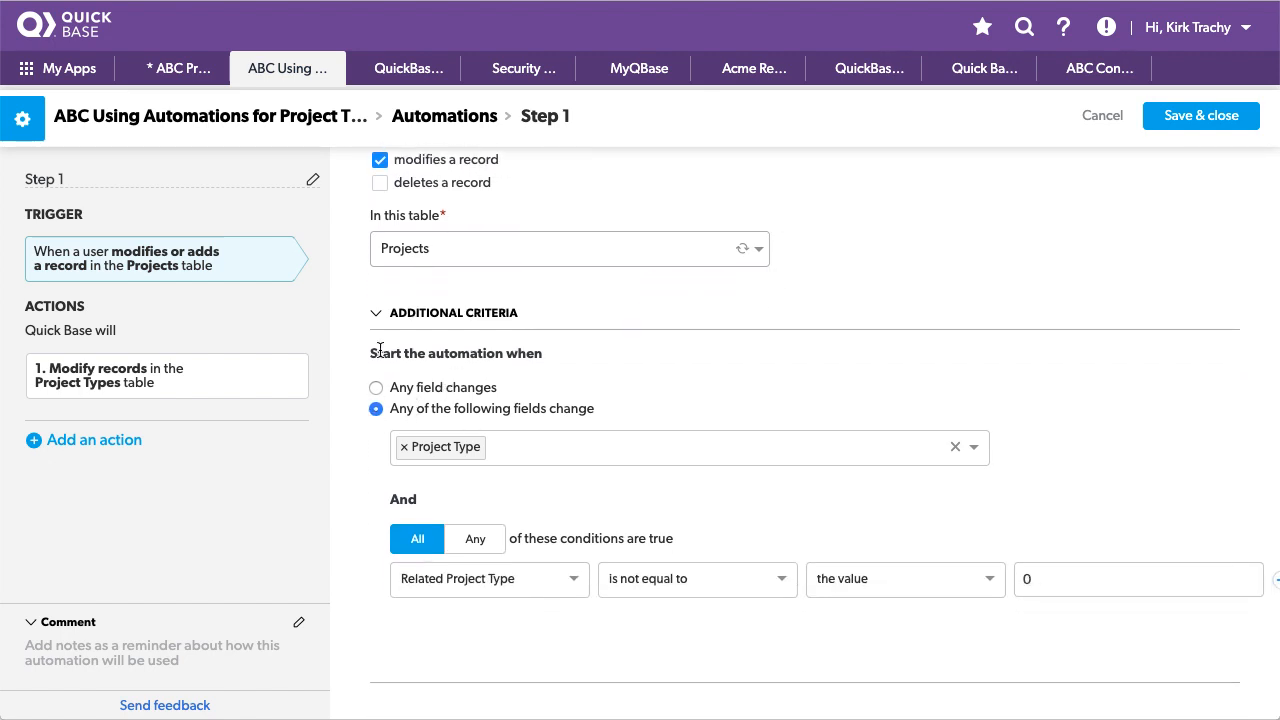
pyautogui.click(376, 313)
pyautogui.click(376, 313)
pyautogui.scroll(-1, 723, 300)
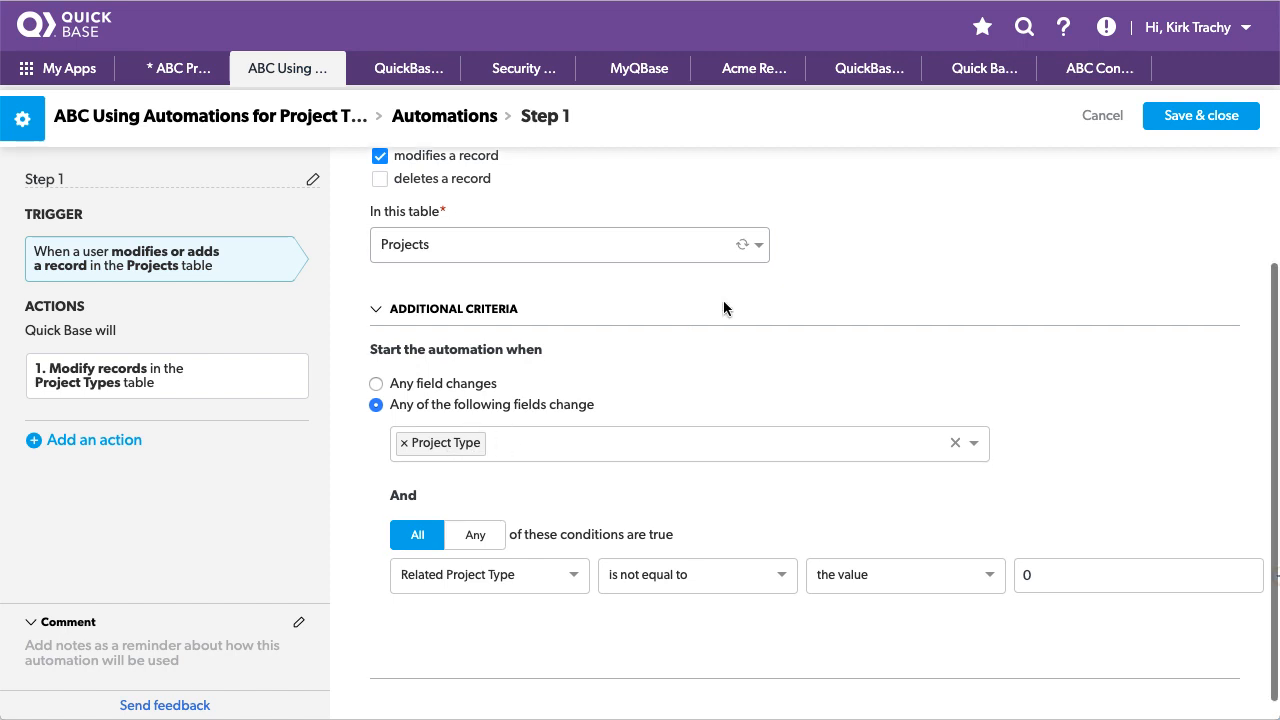
pyautogui.hscroll(1, 723, 300)
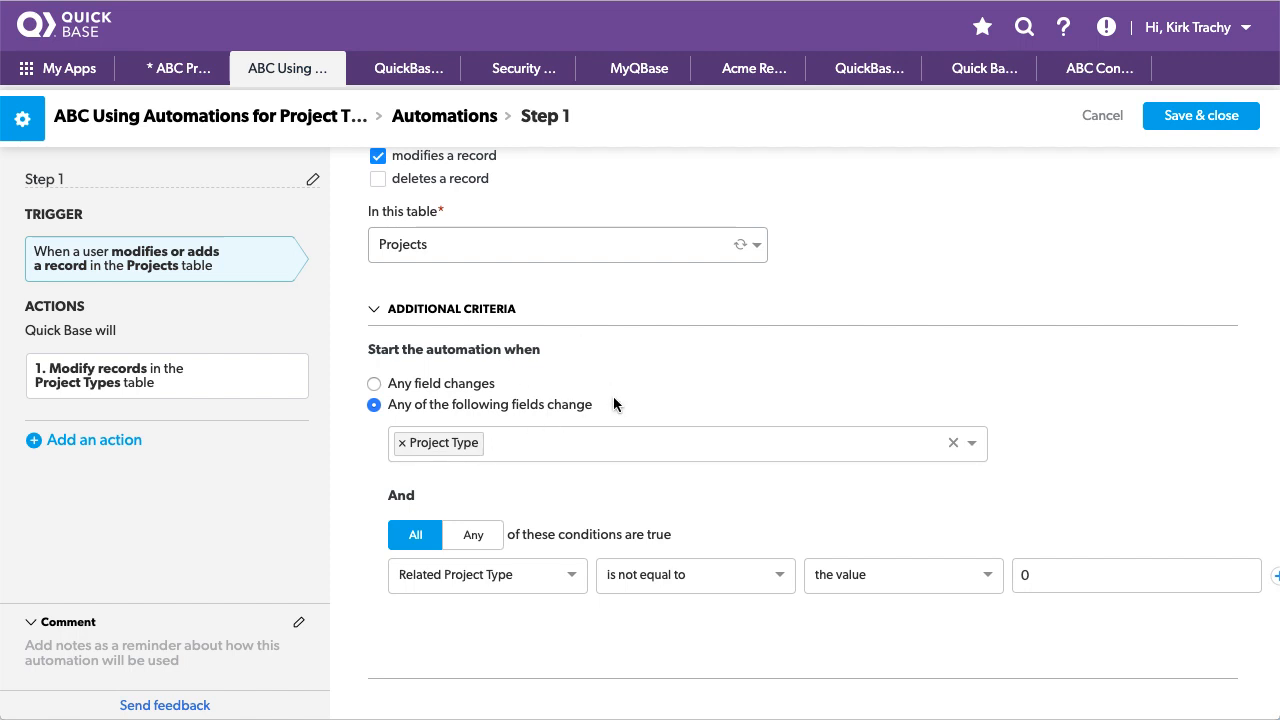
# Examine Step 1's Modify records action on Project Types, including its record filter and field values, and exit without saving
pyautogui.click(93, 387)
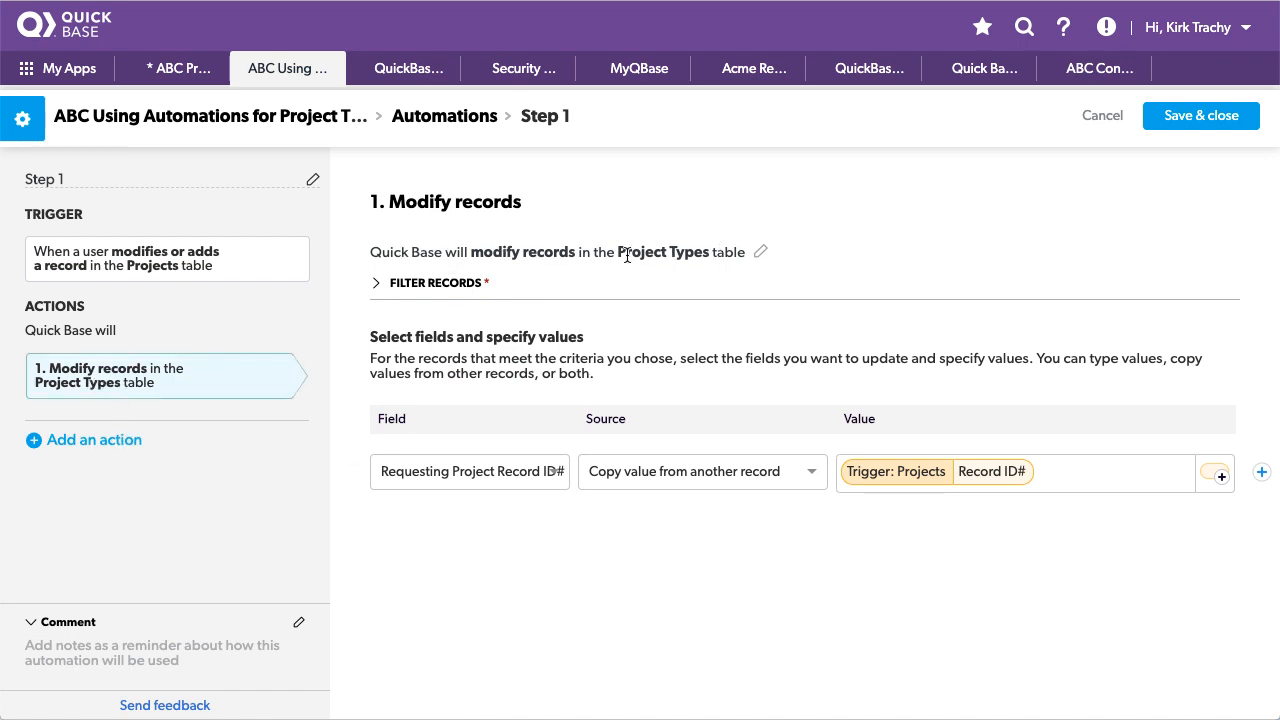
pyautogui.moveTo(617, 253); pyautogui.dragTo(713, 253)
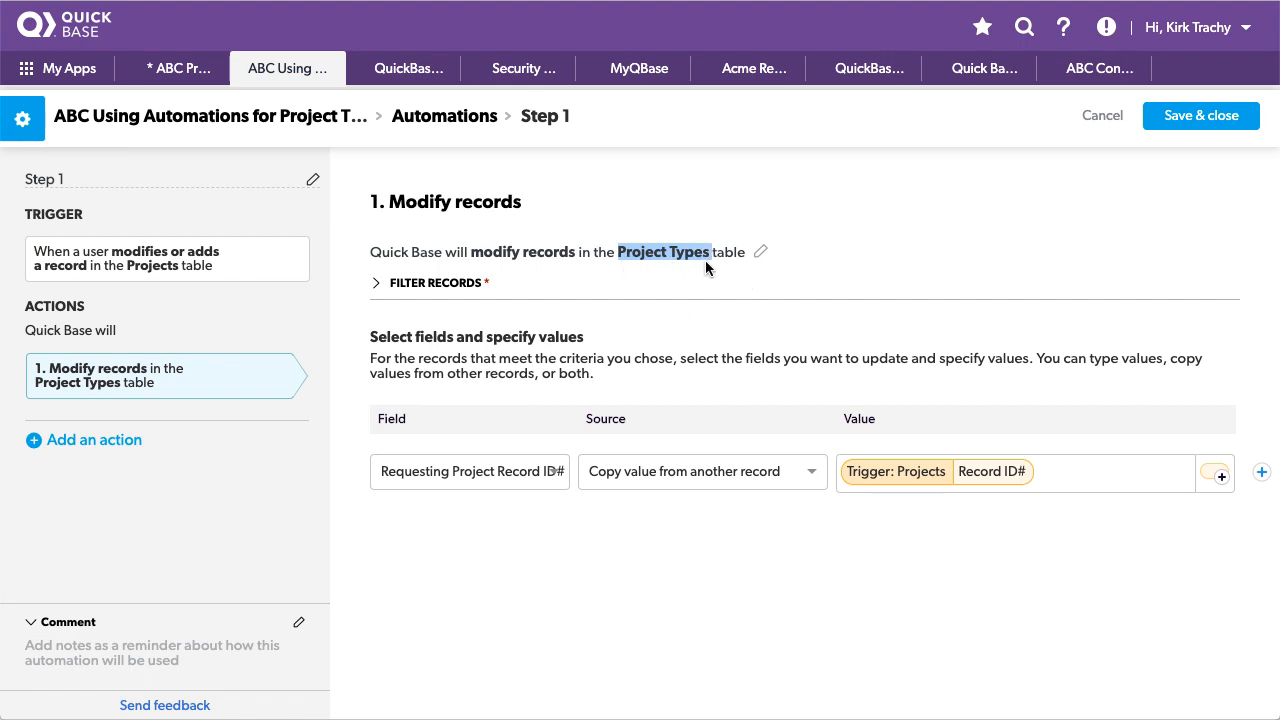
pyautogui.click(376, 284)
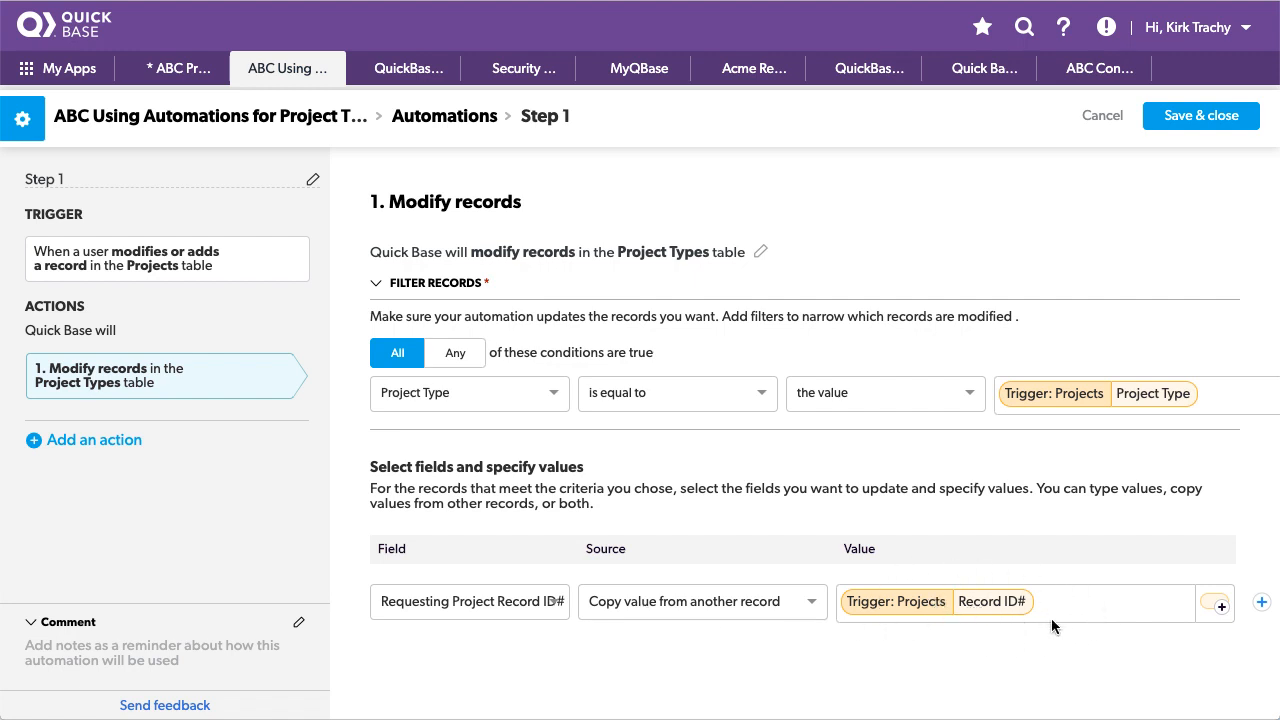
pyautogui.scroll(-1, 819, 648)
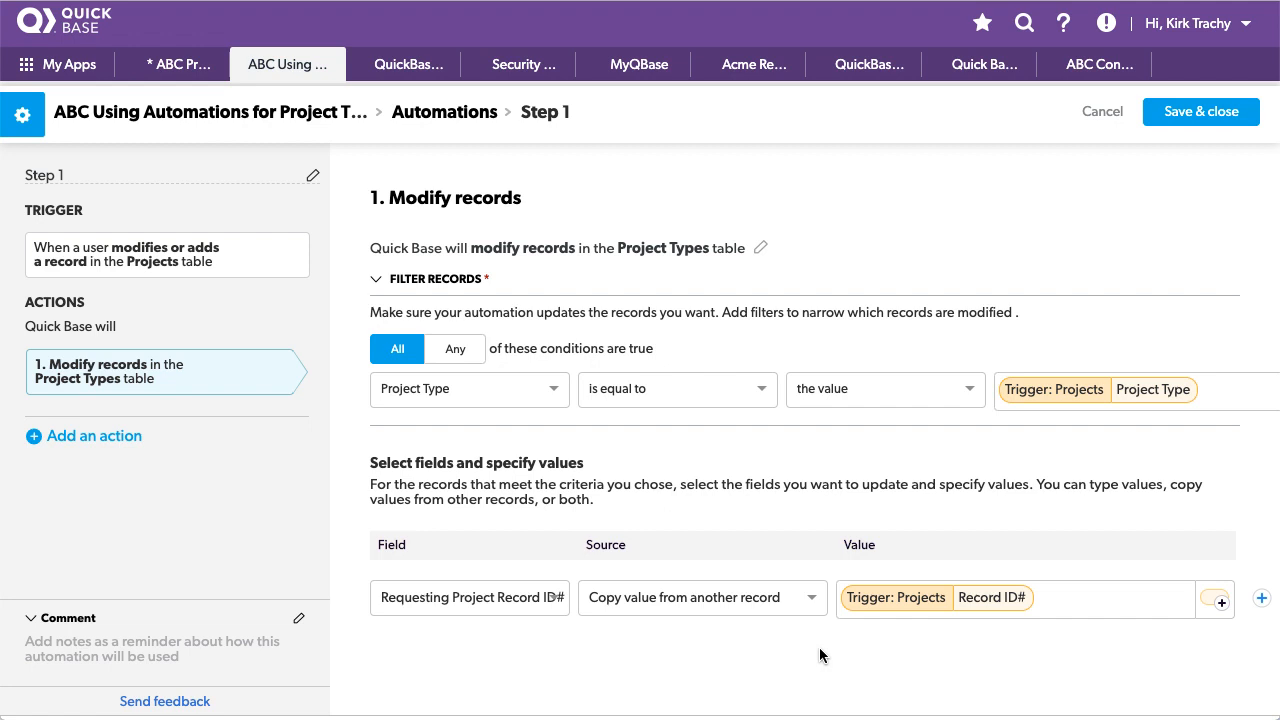
pyautogui.scroll(1, 819, 648)
pyautogui.click(1097, 119)
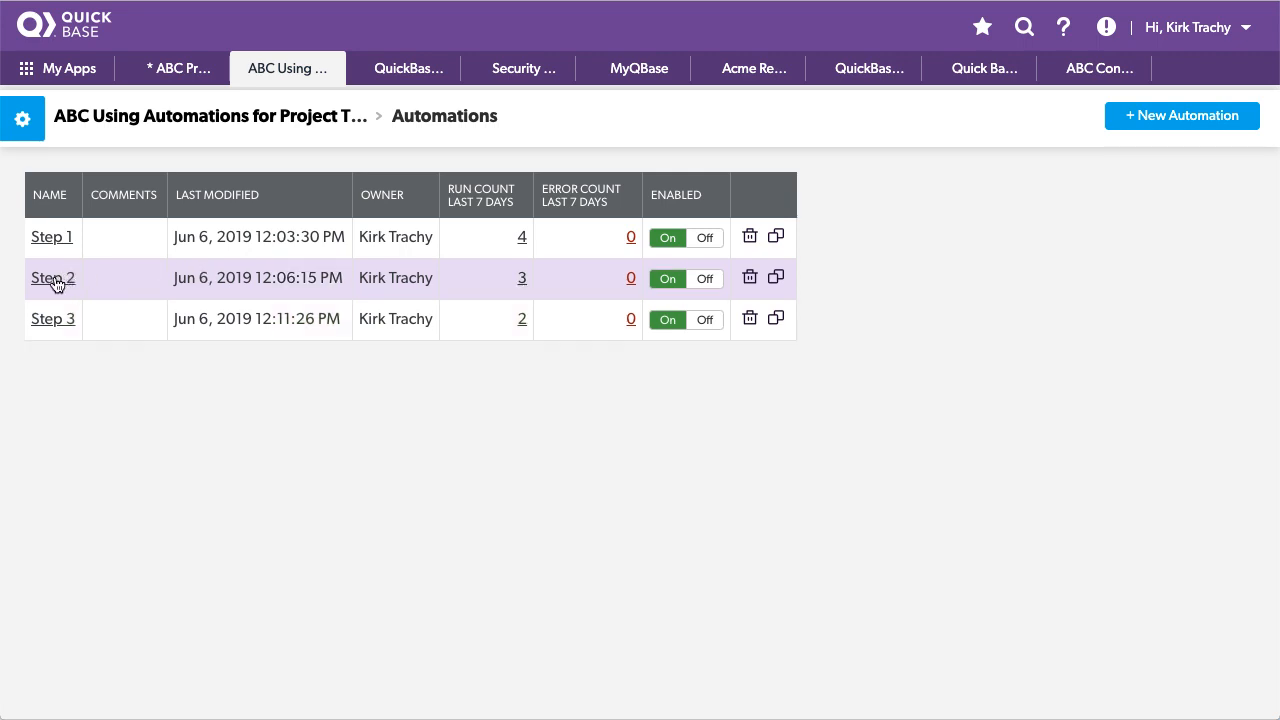
# Review the Step 2 automation's Project Types trigger and its Template Tasks action with the record filter, and exit without saving
pyautogui.click(53, 280)
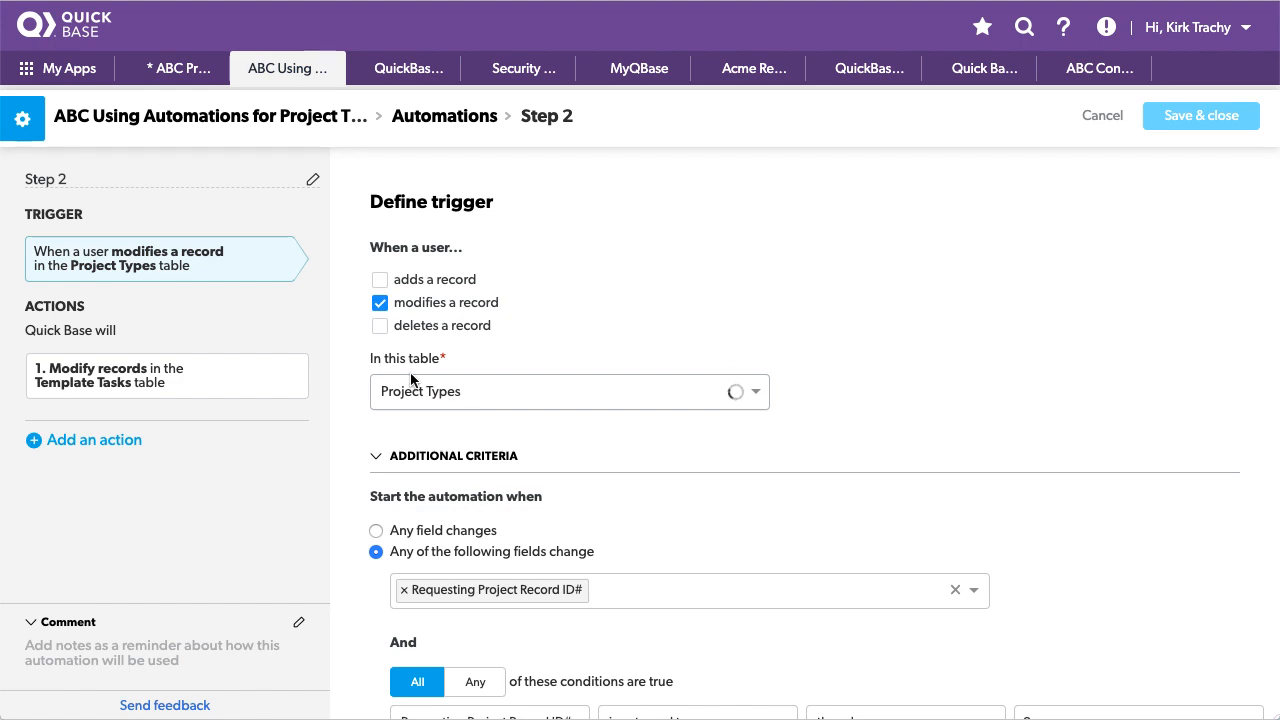
pyautogui.scroll(-2, 614, 283)
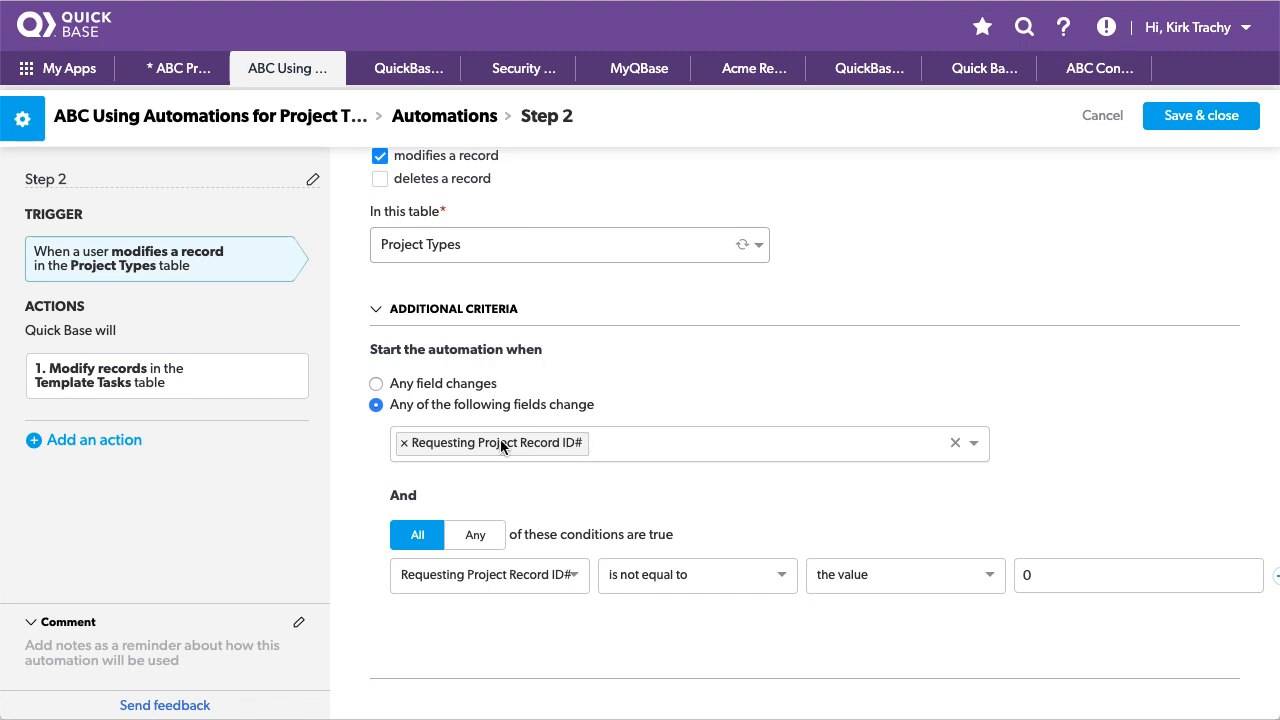
pyautogui.click(138, 382)
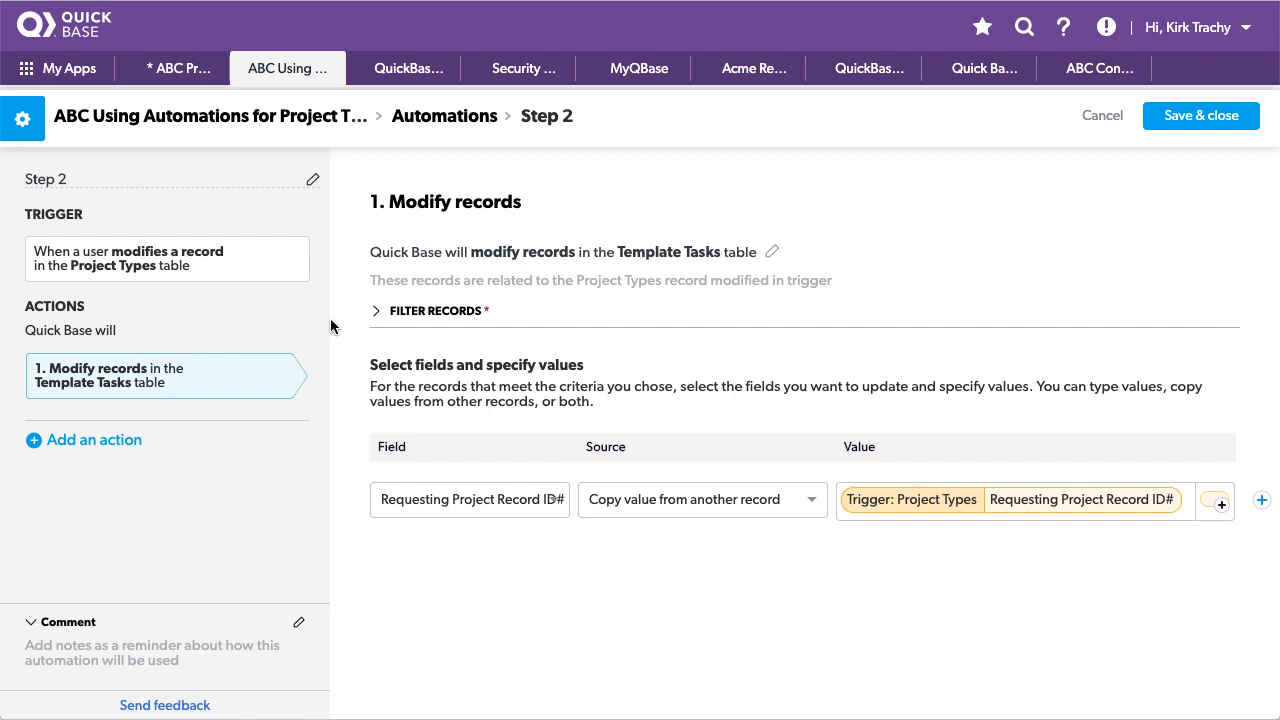
pyautogui.click(380, 312)
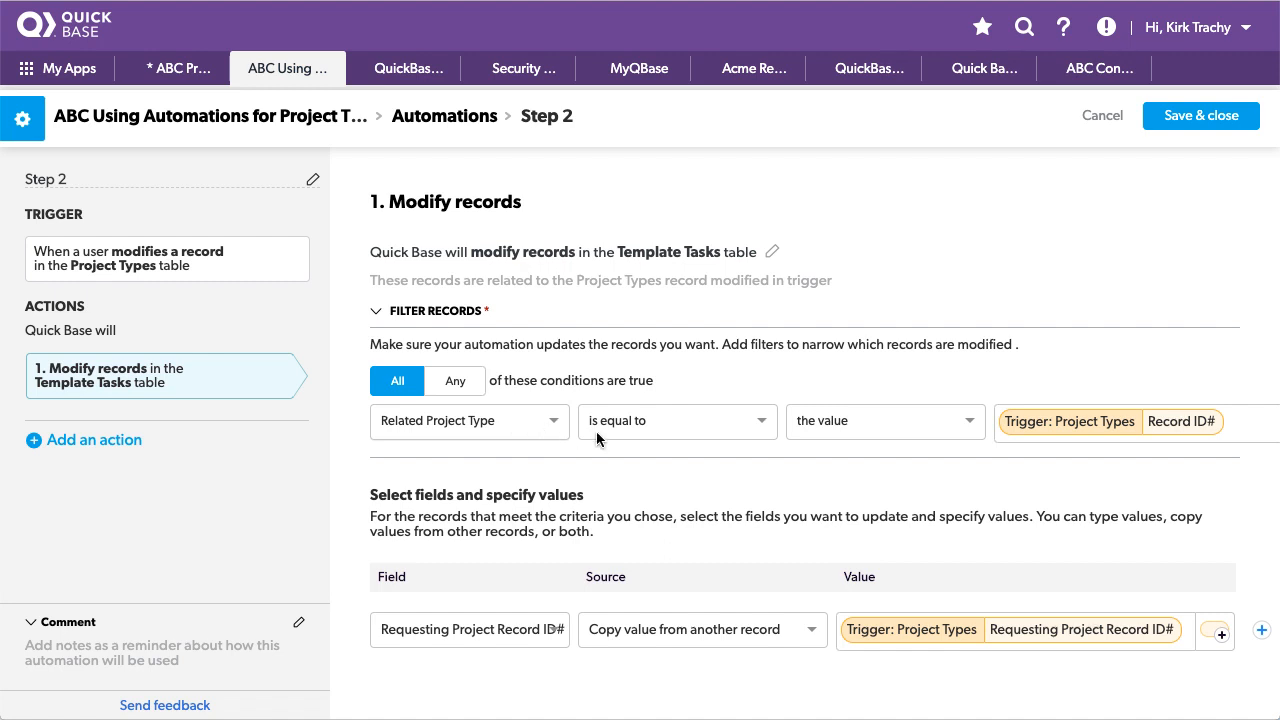
pyautogui.scroll(-1, 657, 484)
pyautogui.moveTo(961, 636)
pyautogui.click(1103, 116)
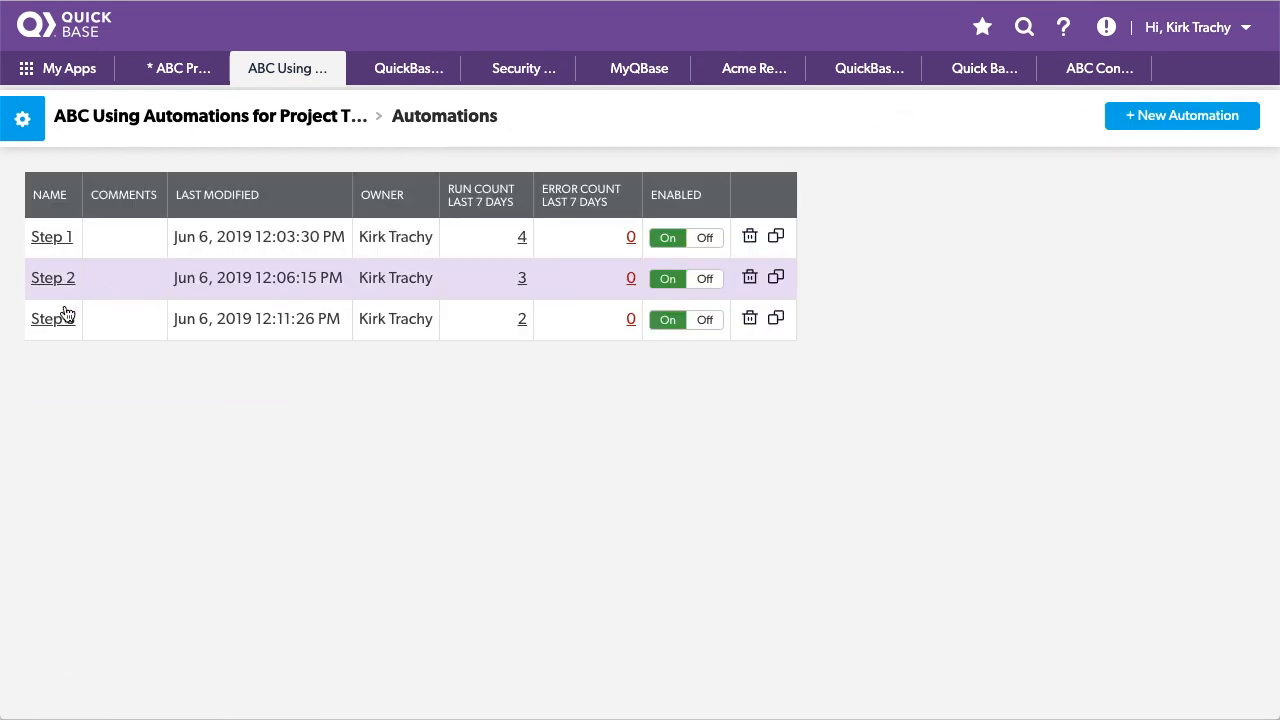
# Review the Step 3 automation's Template Tasks trigger, its Add a record field mappings, and the source options for Project Phase
pyautogui.click(53, 319)
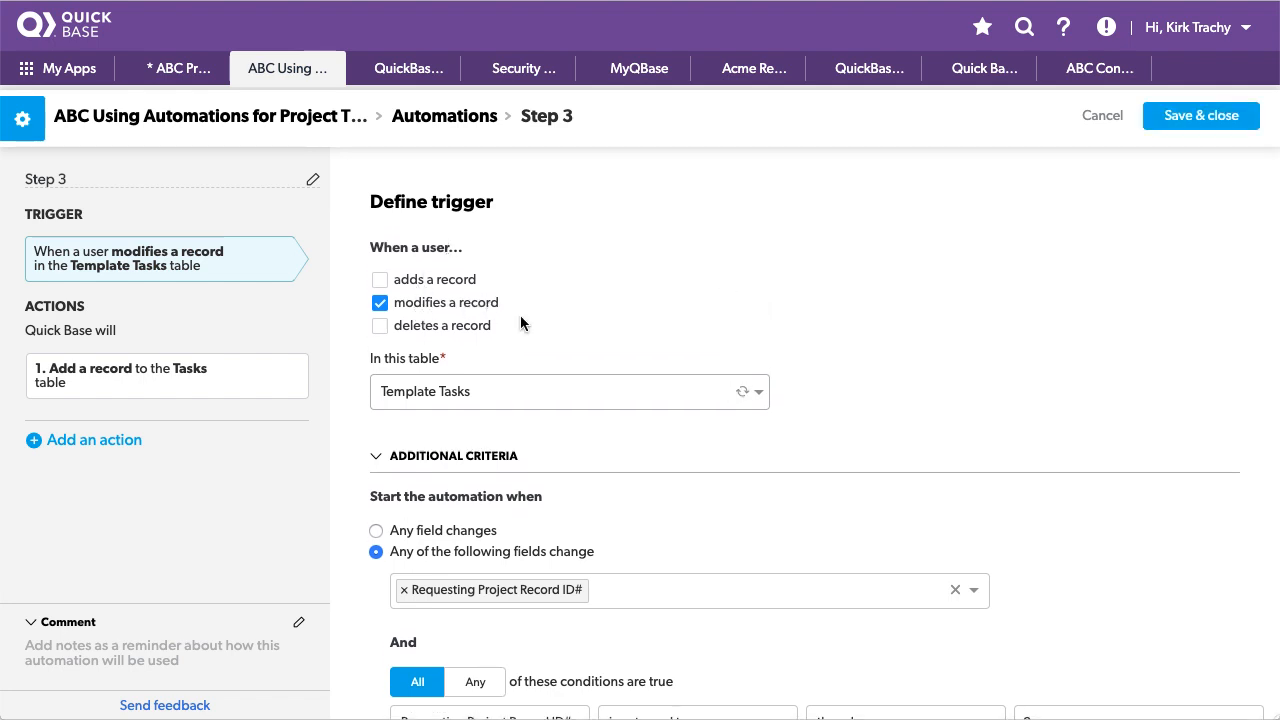
pyautogui.scroll(-2, 441, 396)
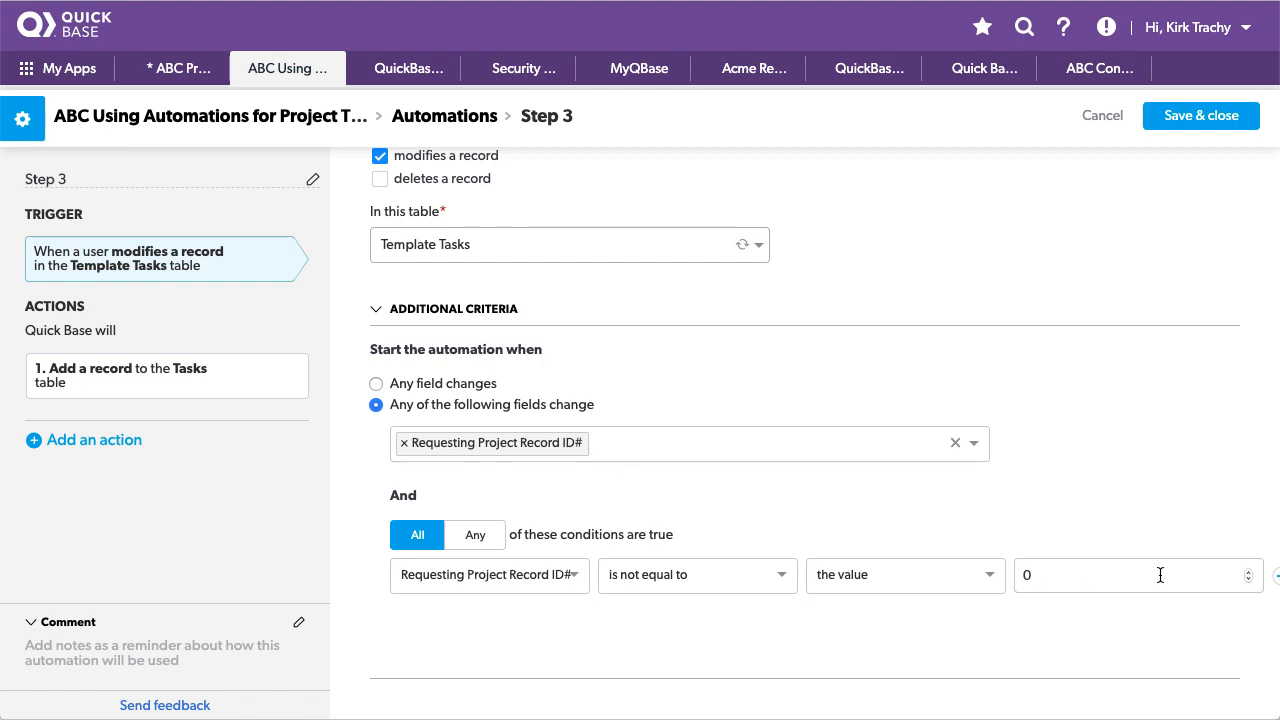
pyautogui.click(137, 392)
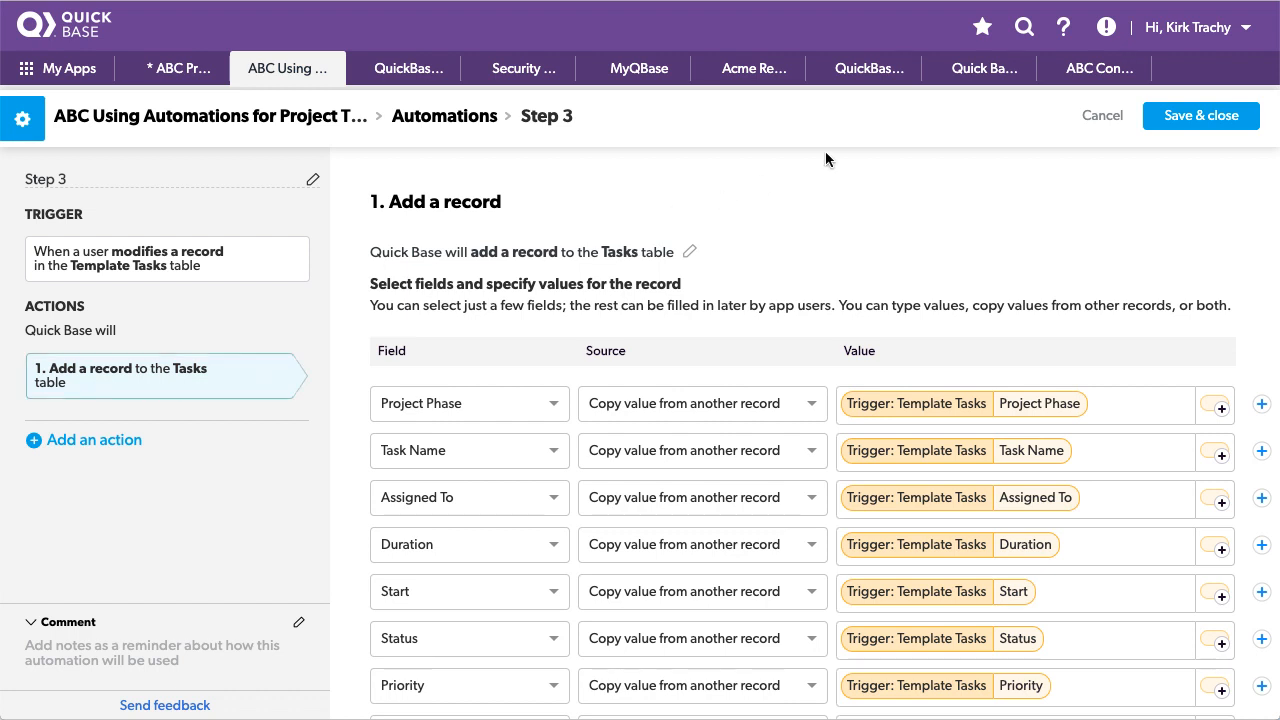
pyautogui.scroll(-1, 817, 196)
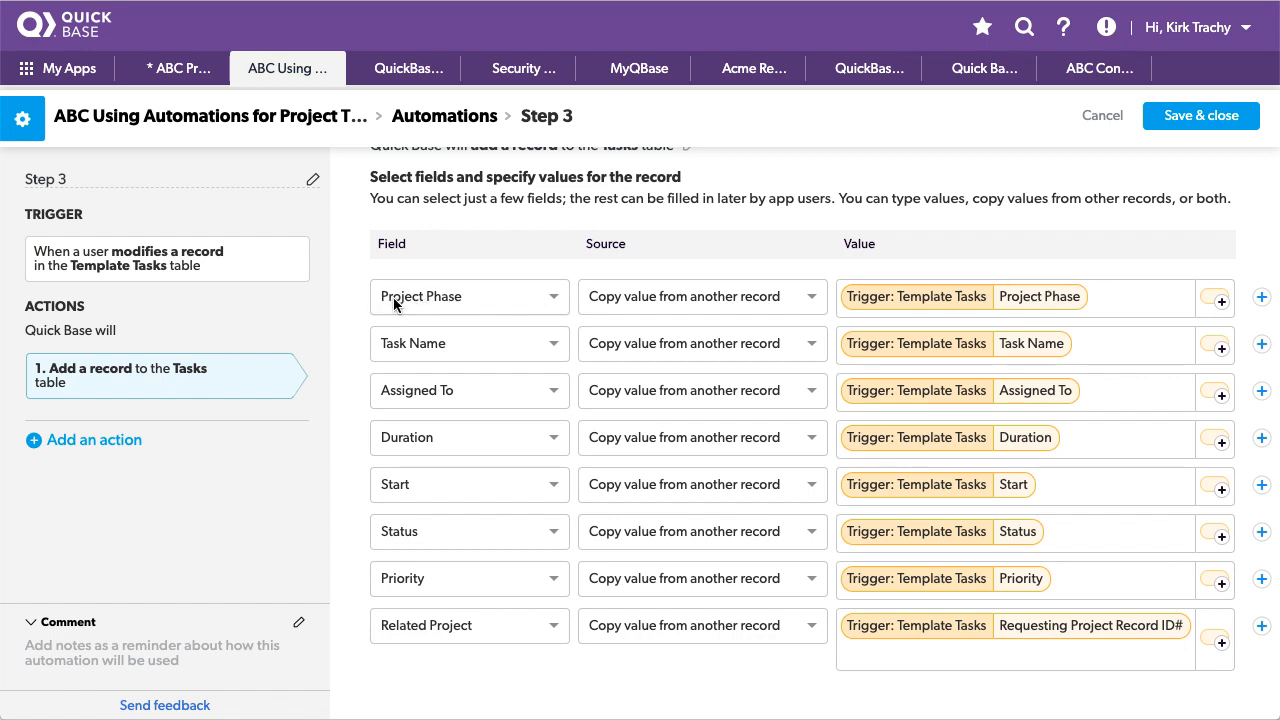
pyautogui.click(638, 294)
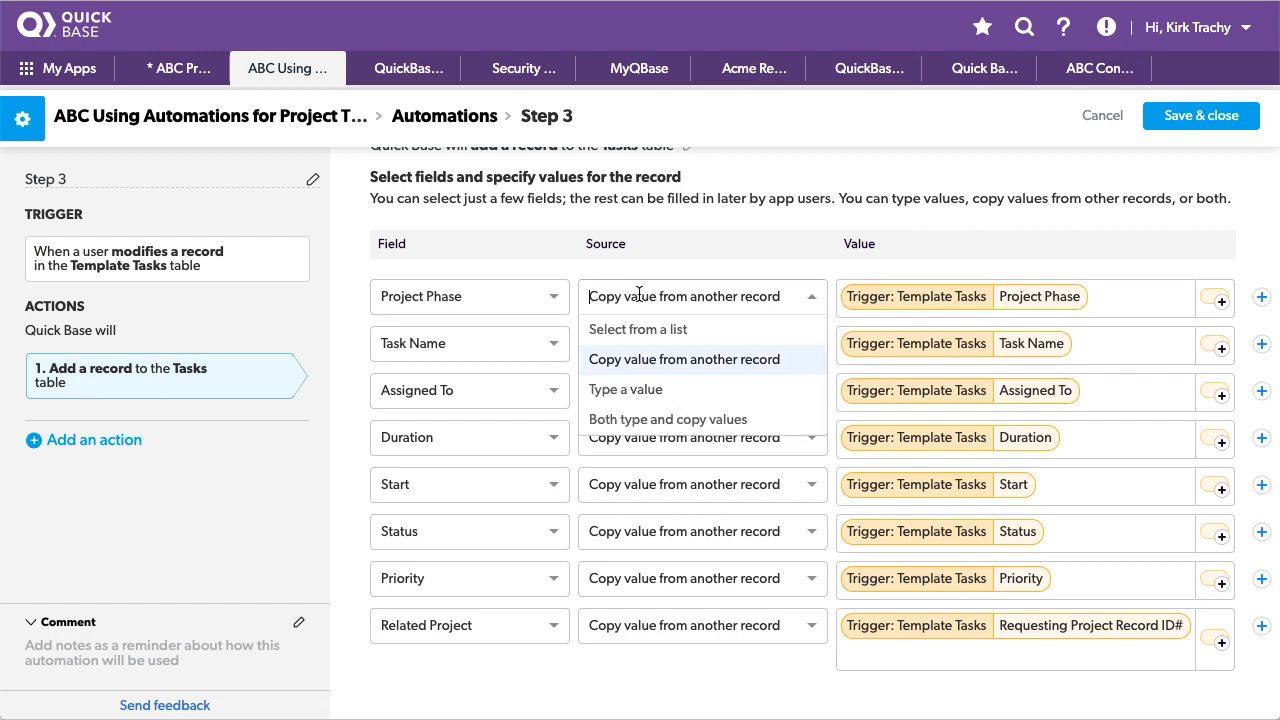
pyautogui.click(831, 265)
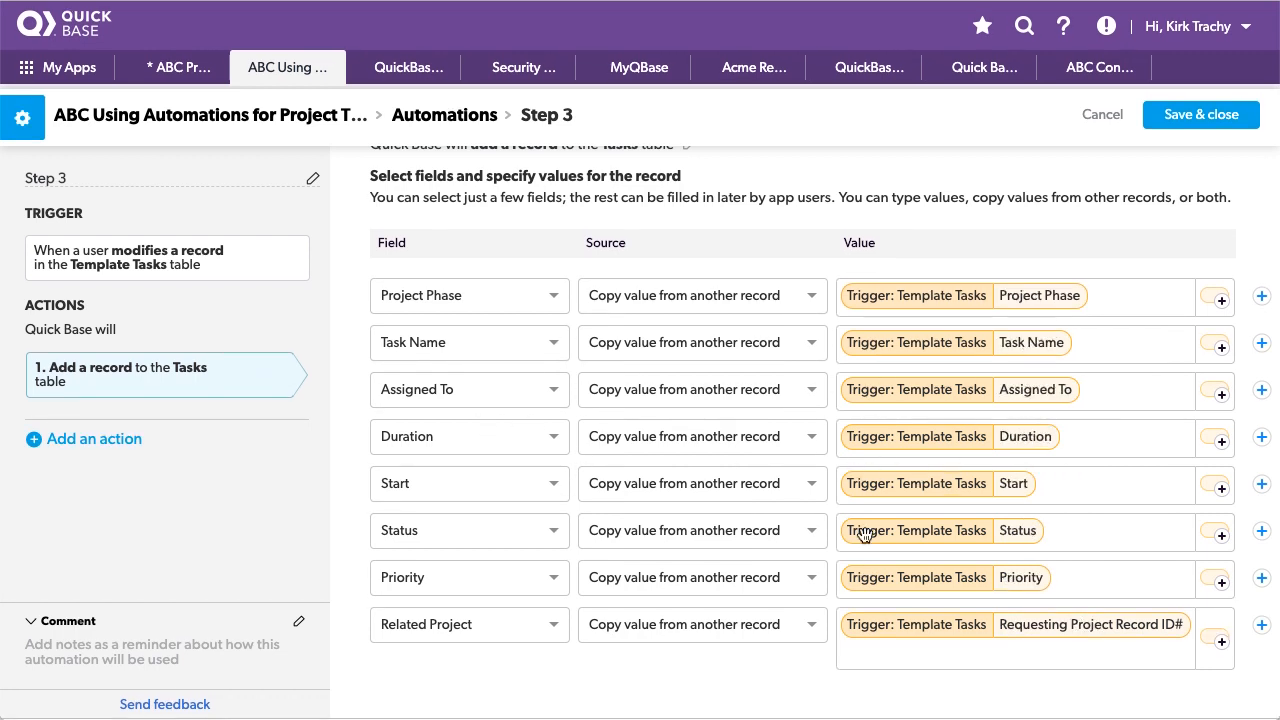
# Reselect Related Project in the last field mapping and copy its value from the trigger's Requesting Project Record ID#
pyautogui.click(517, 626)
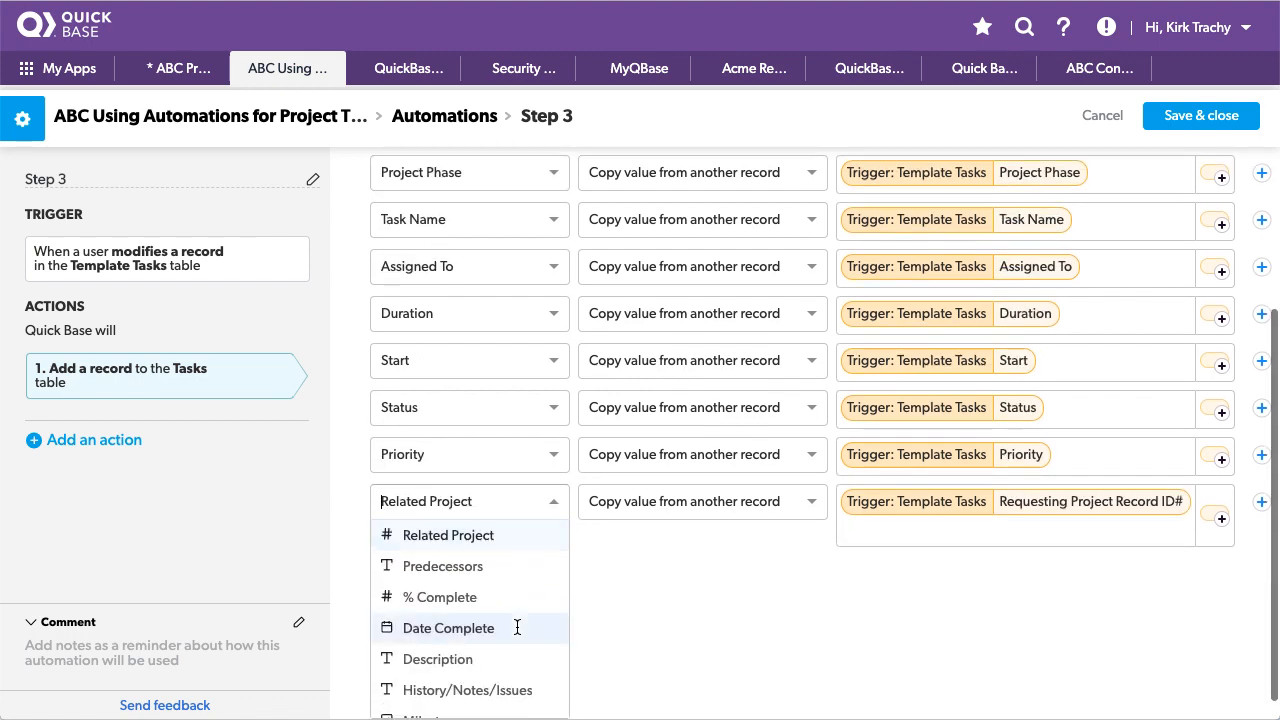
pyautogui.click(431, 540)
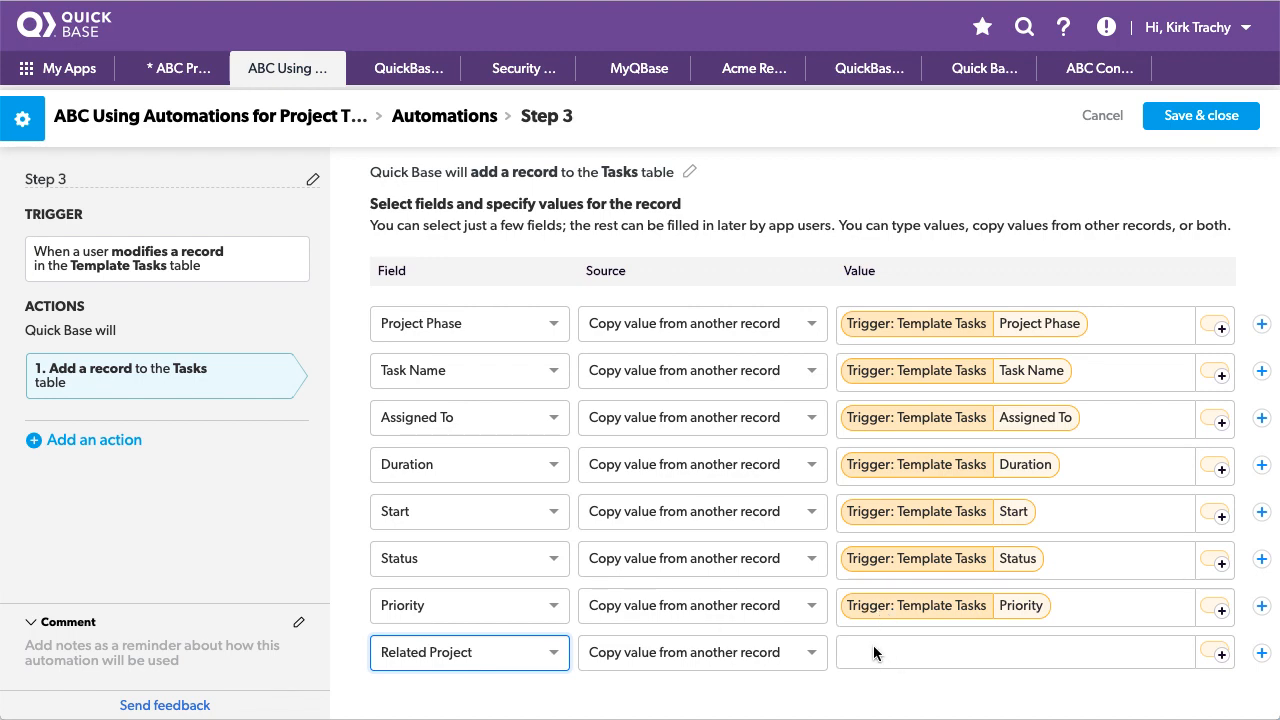
pyautogui.click(934, 652)
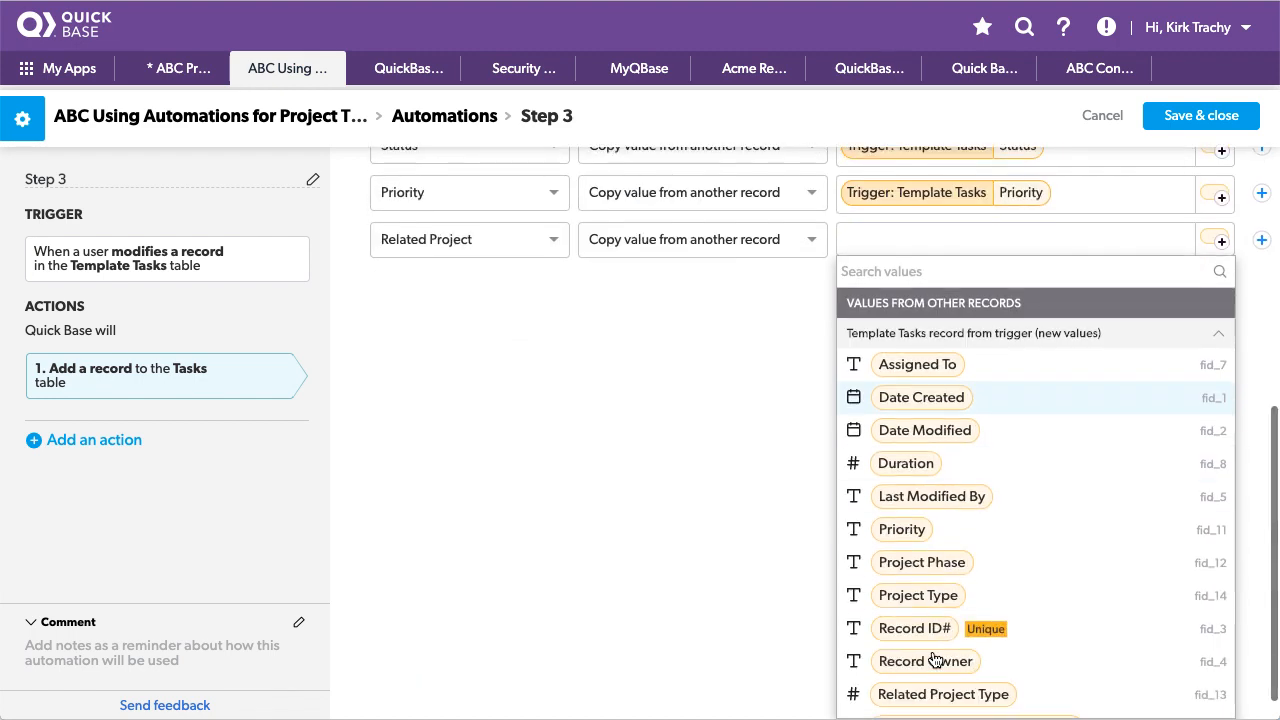
pyautogui.scroll(-1, 1035, 607)
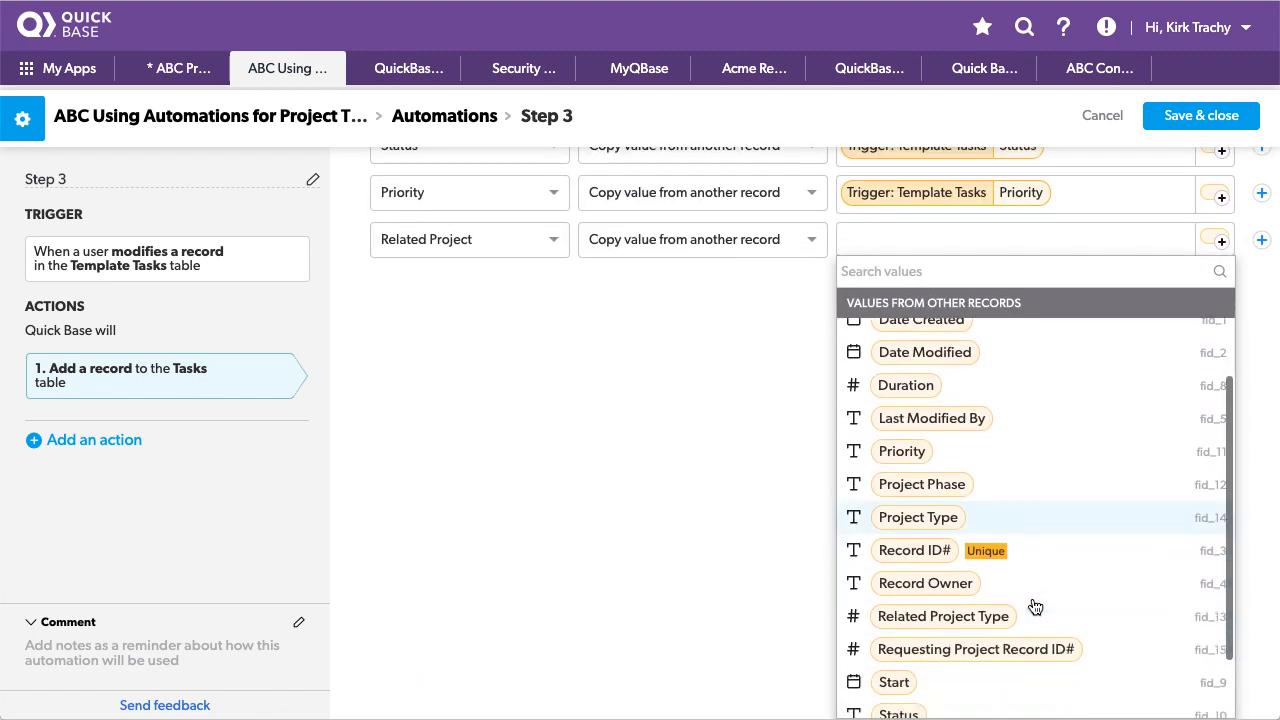
pyautogui.click(958, 650)
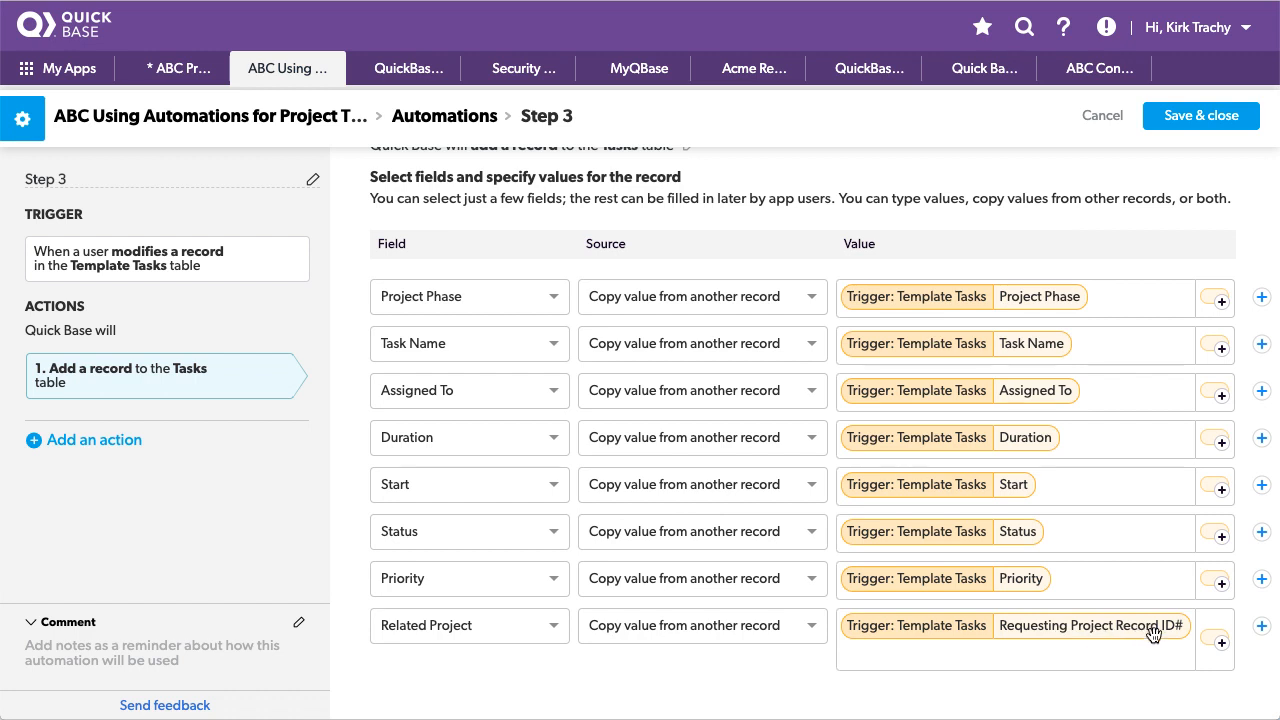
pyautogui.moveTo(1153, 633)
# Leave the Step 3 automation without saving and view the Requesting Project Record ID# values in the Template Tasks table
pyautogui.click(270, 69)
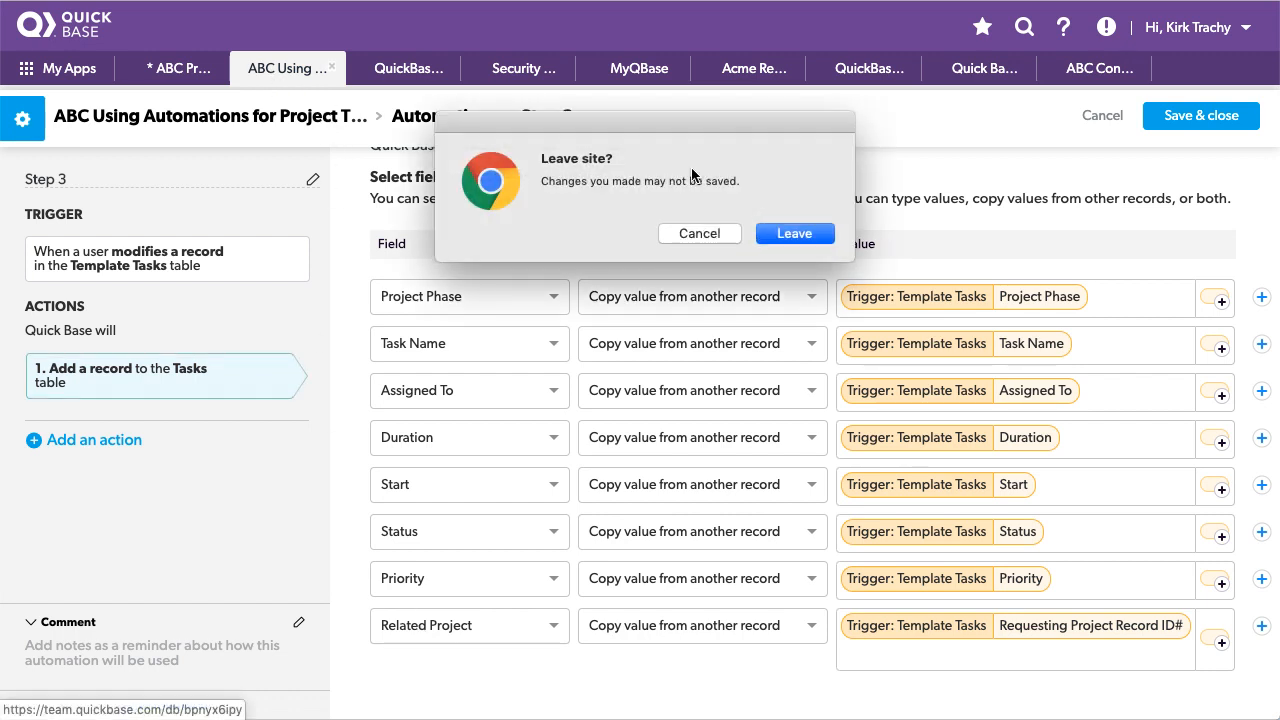
pyautogui.click(793, 234)
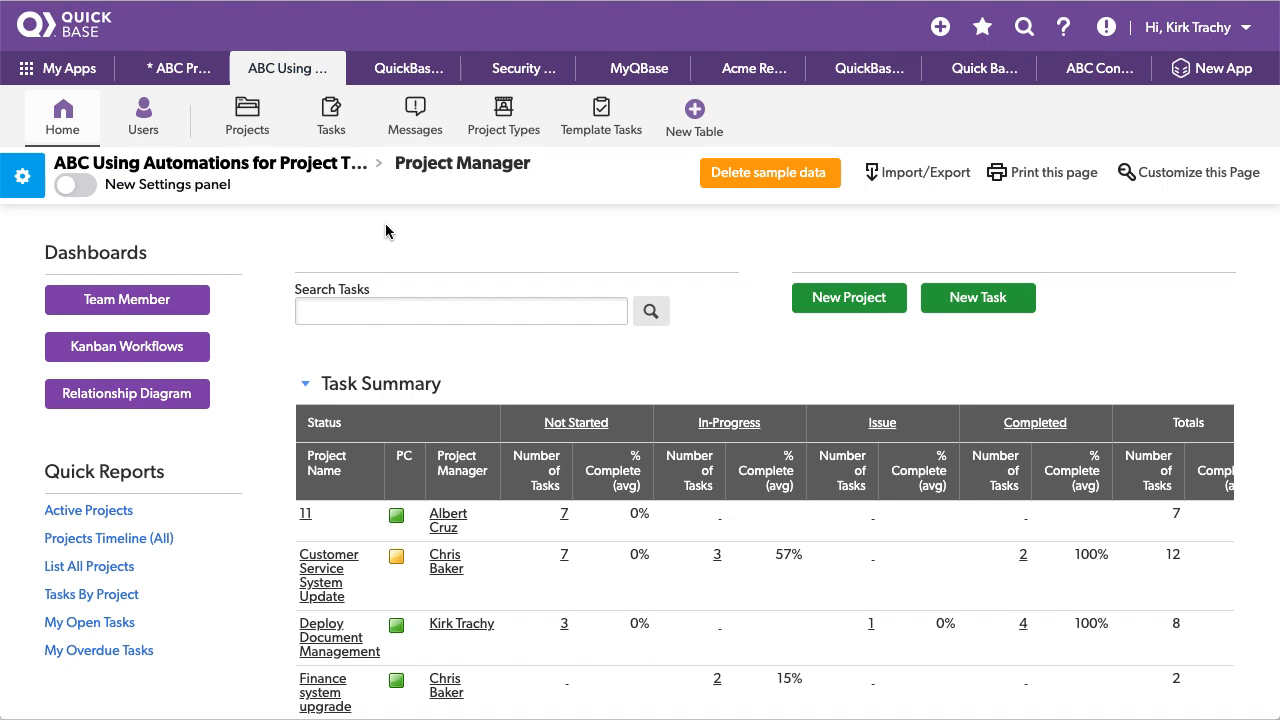
pyautogui.click(617, 118)
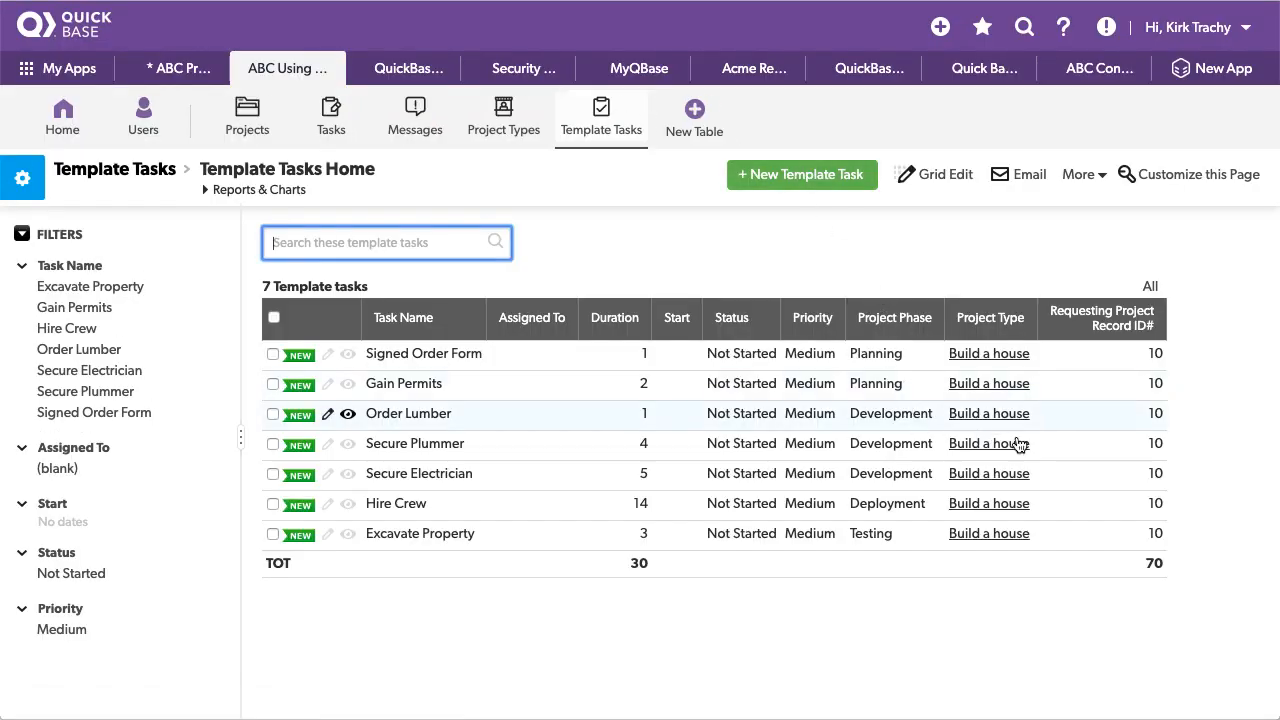